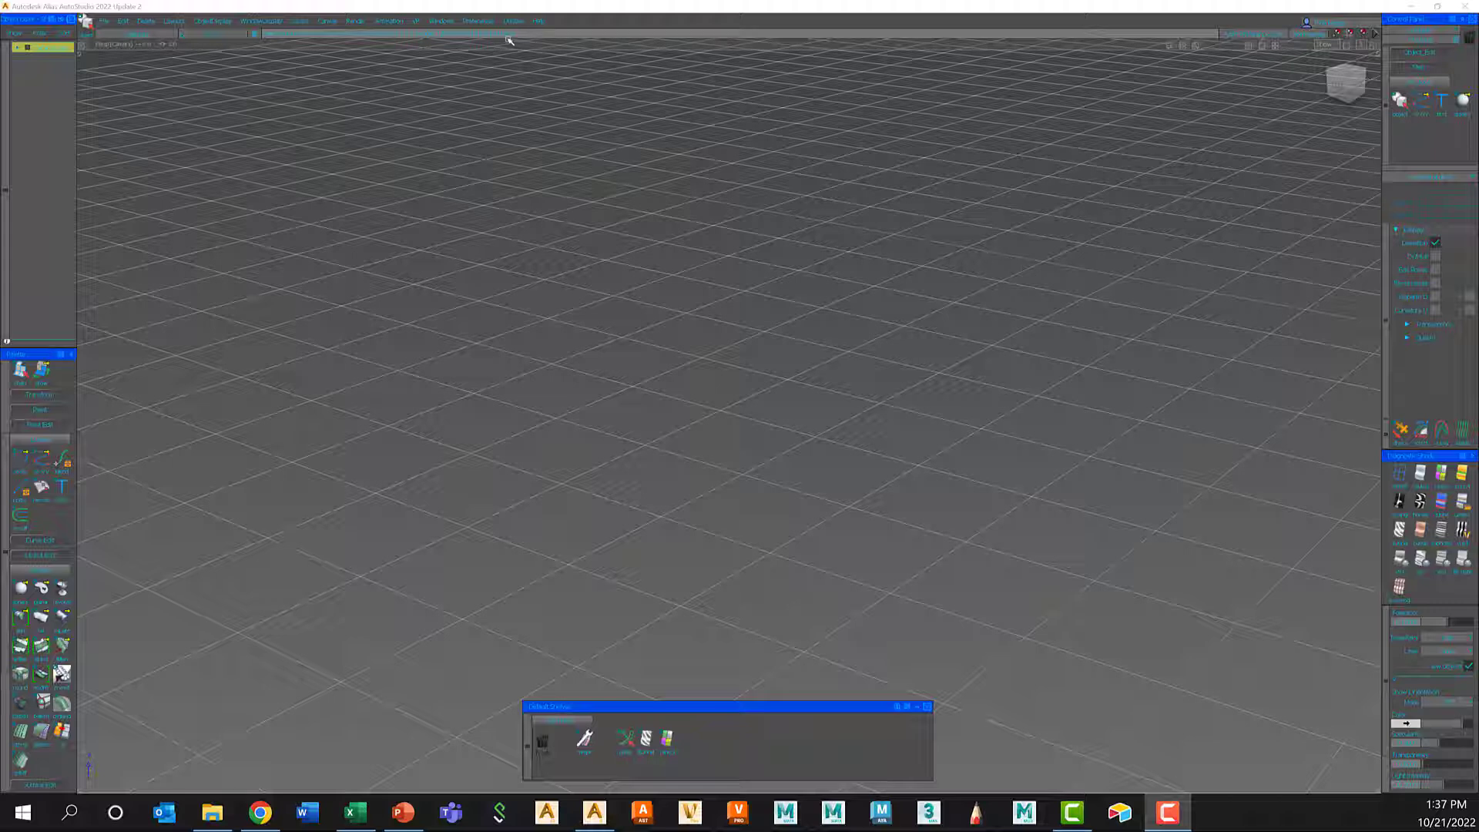
Show the Interface submenu of the Preferences menu
click(479, 21)
mouse_move(494, 66)
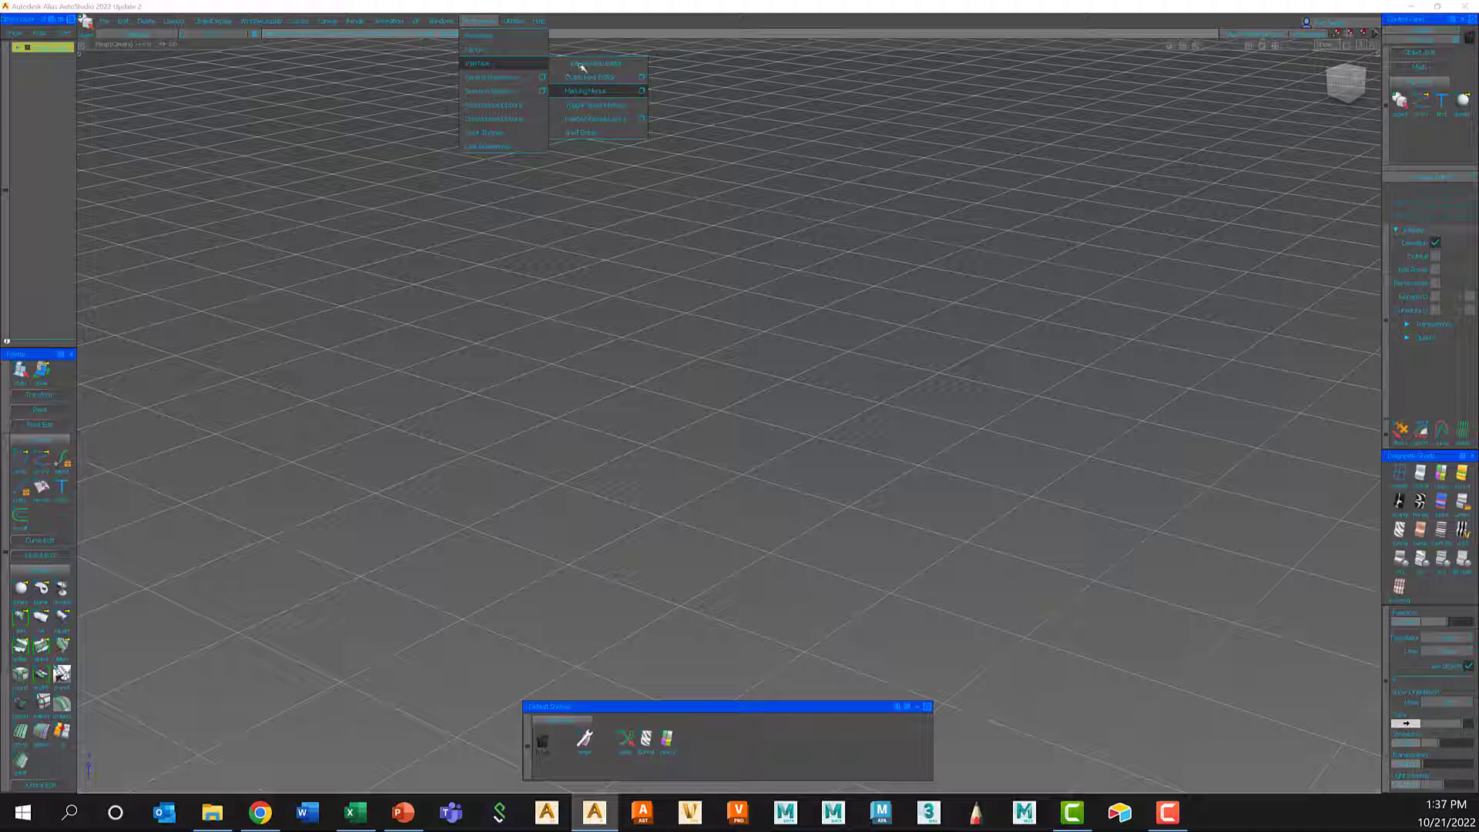
Open the Hotkeys/Menu Editor, move it toward the viewport centre, and expand Menu > Edit
click(585, 66)
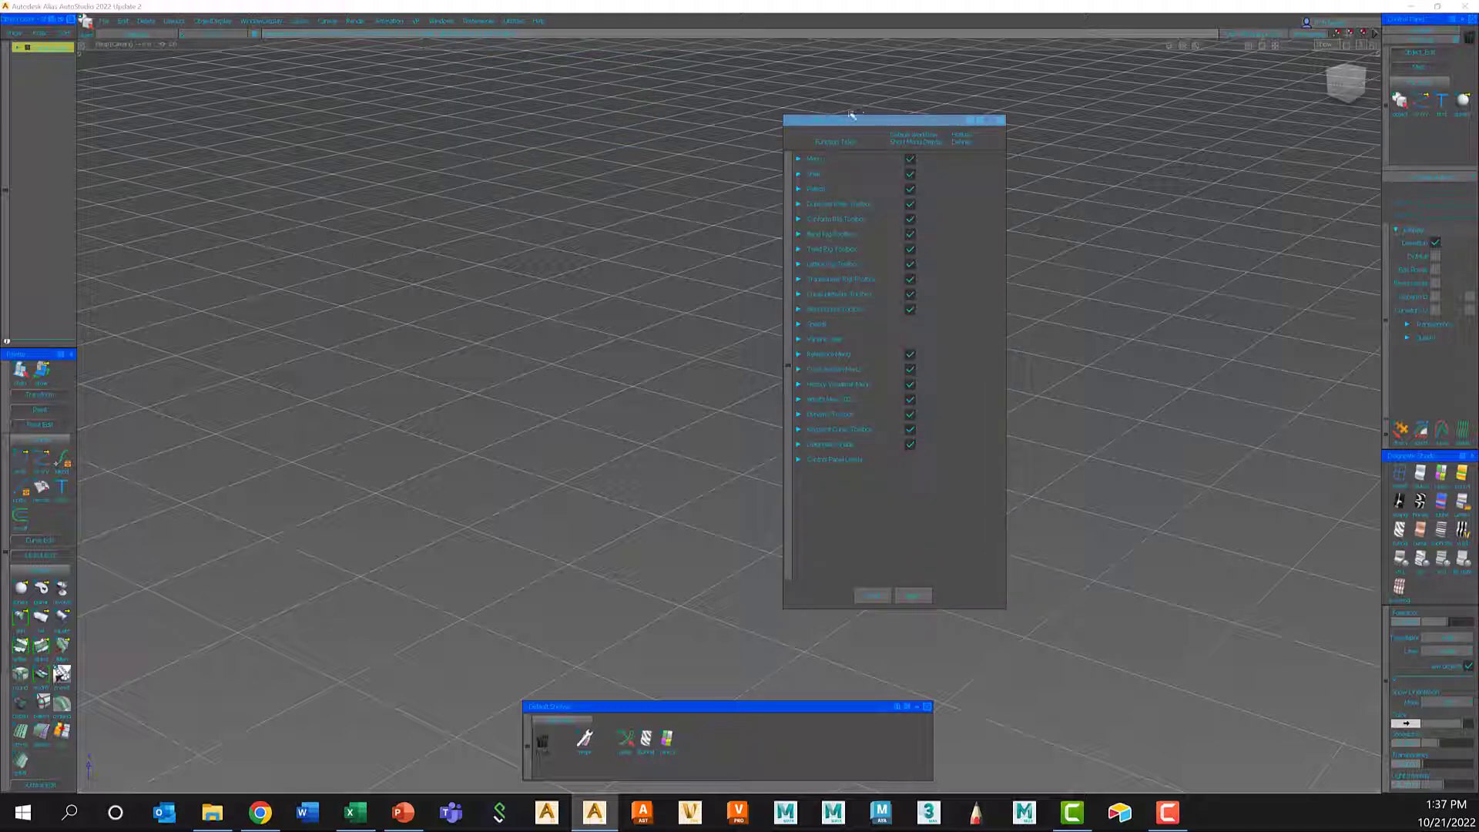
drag(852, 115, 526, 95)
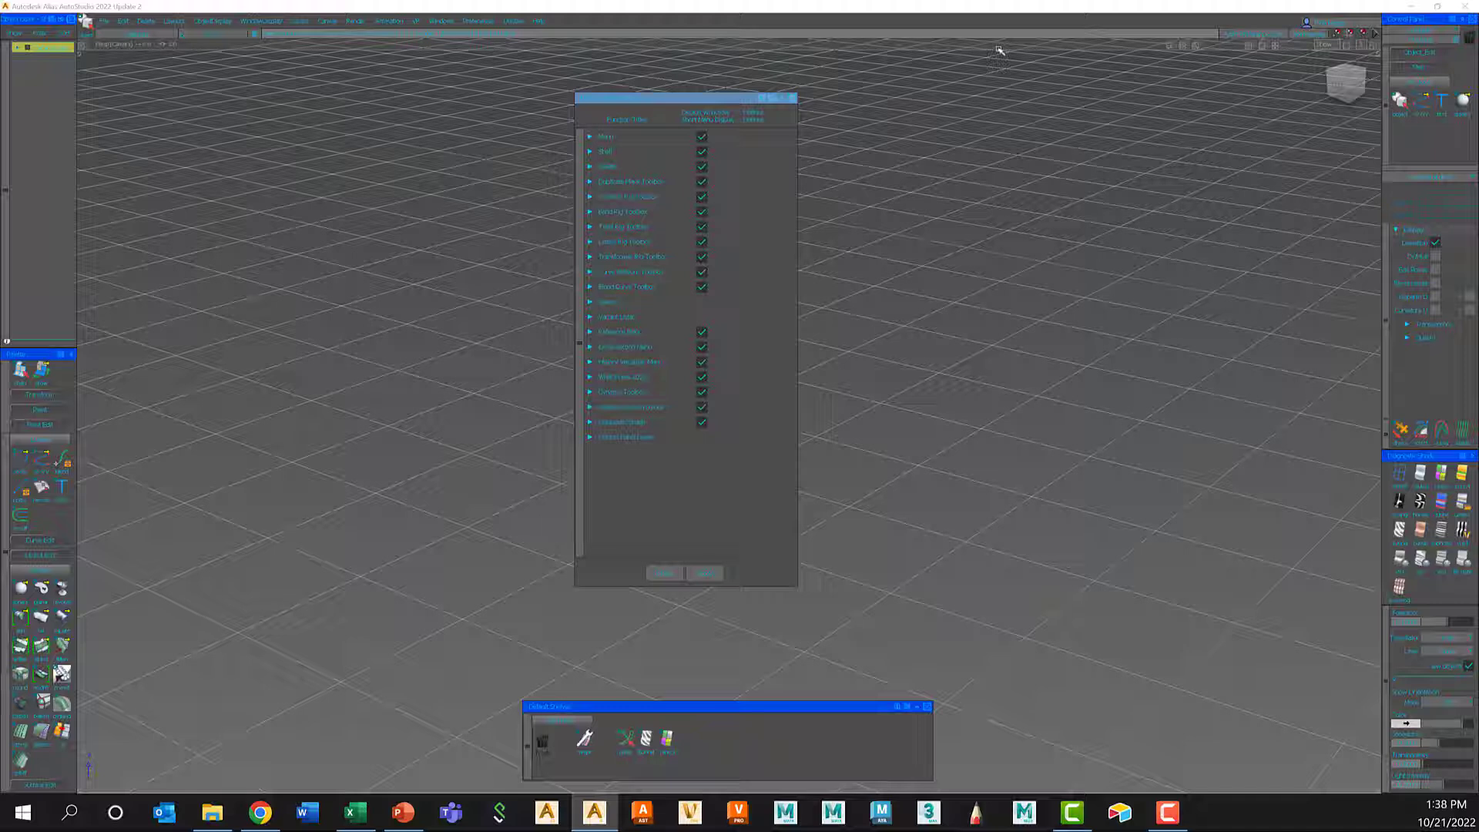
click(590, 137)
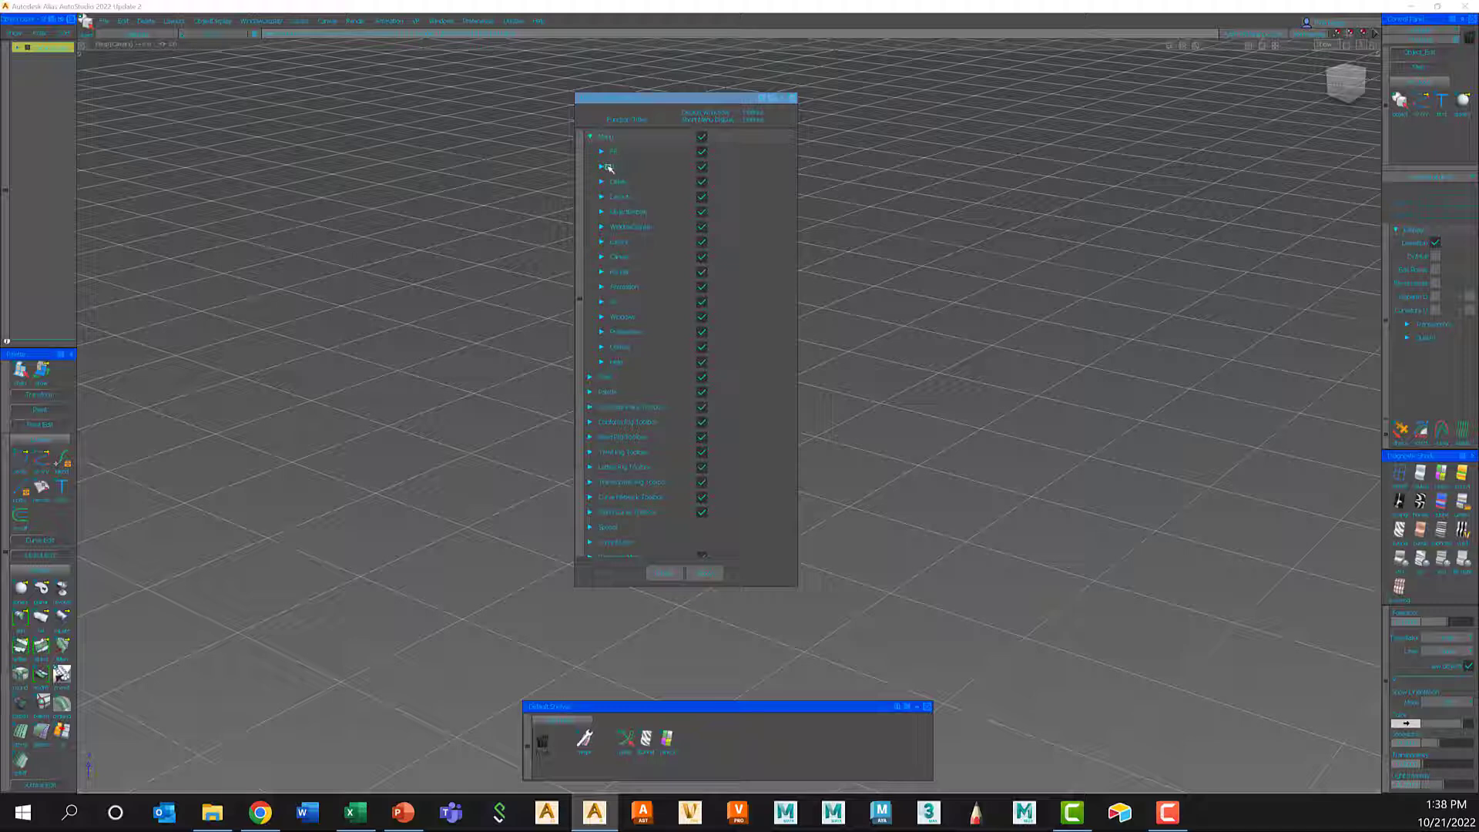
click(602, 167)
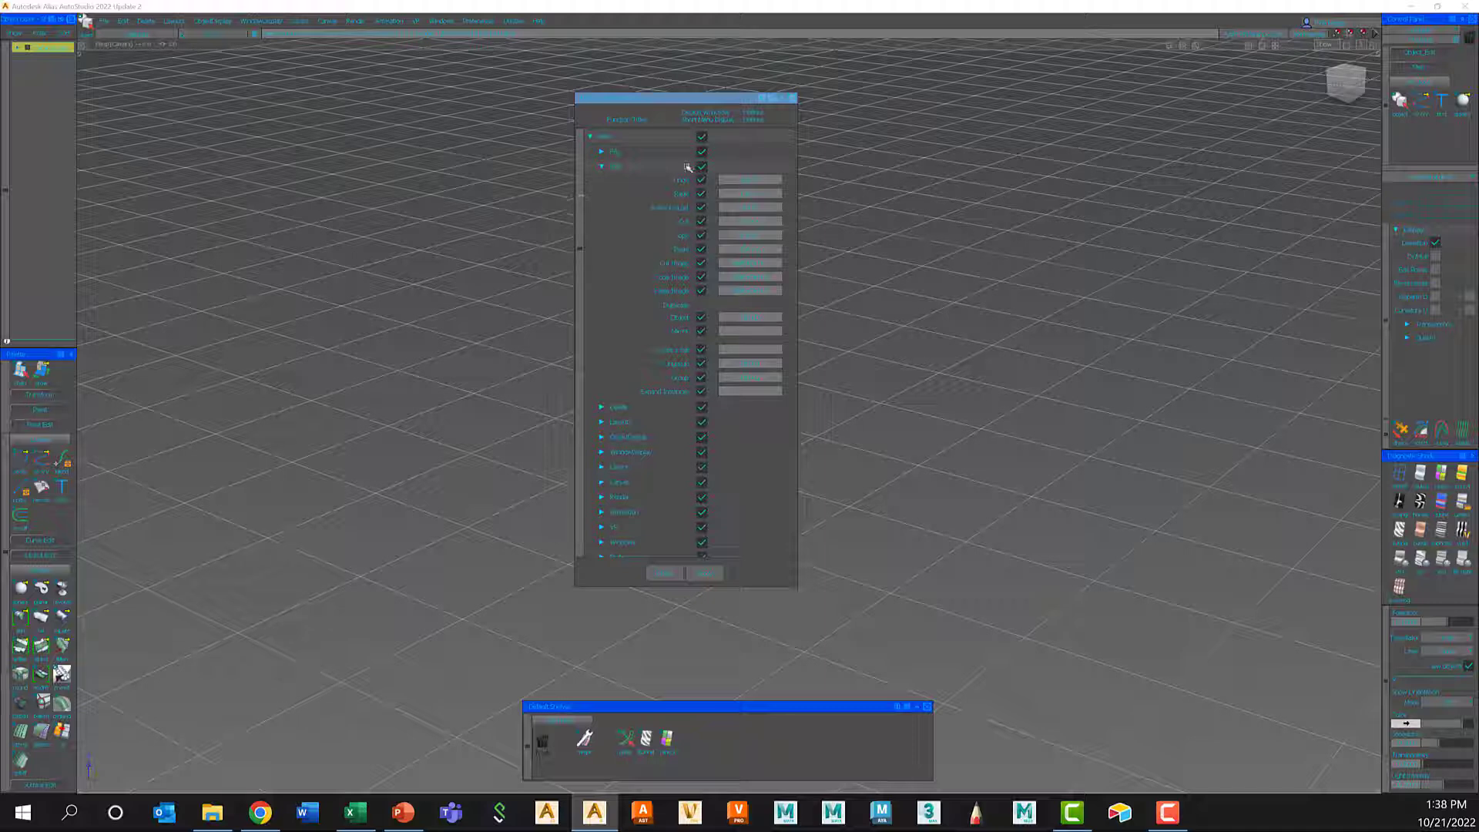
Place a single sphere in the viewport with the Sphere tool
click(21, 587)
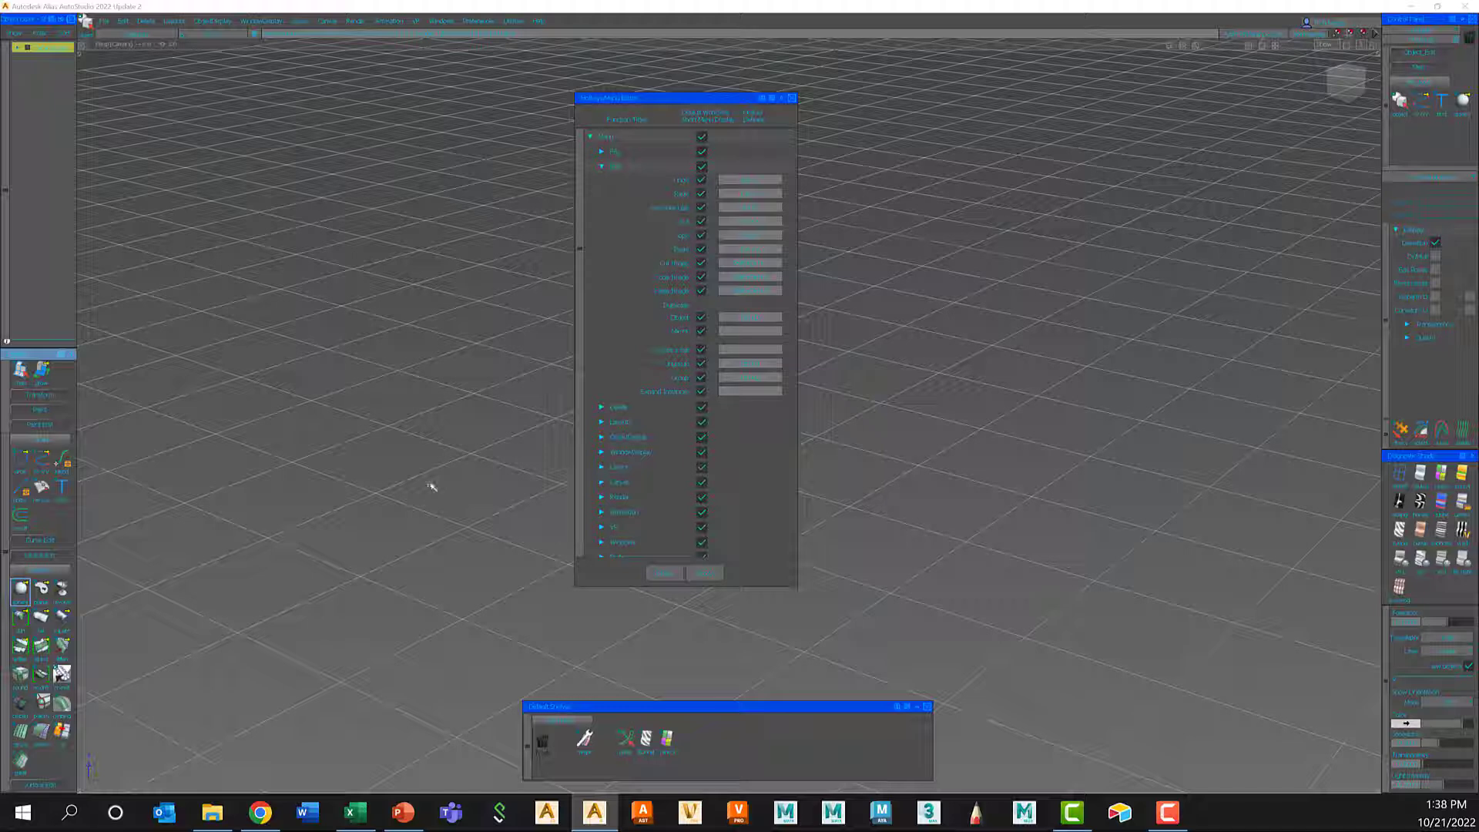
click(350, 352)
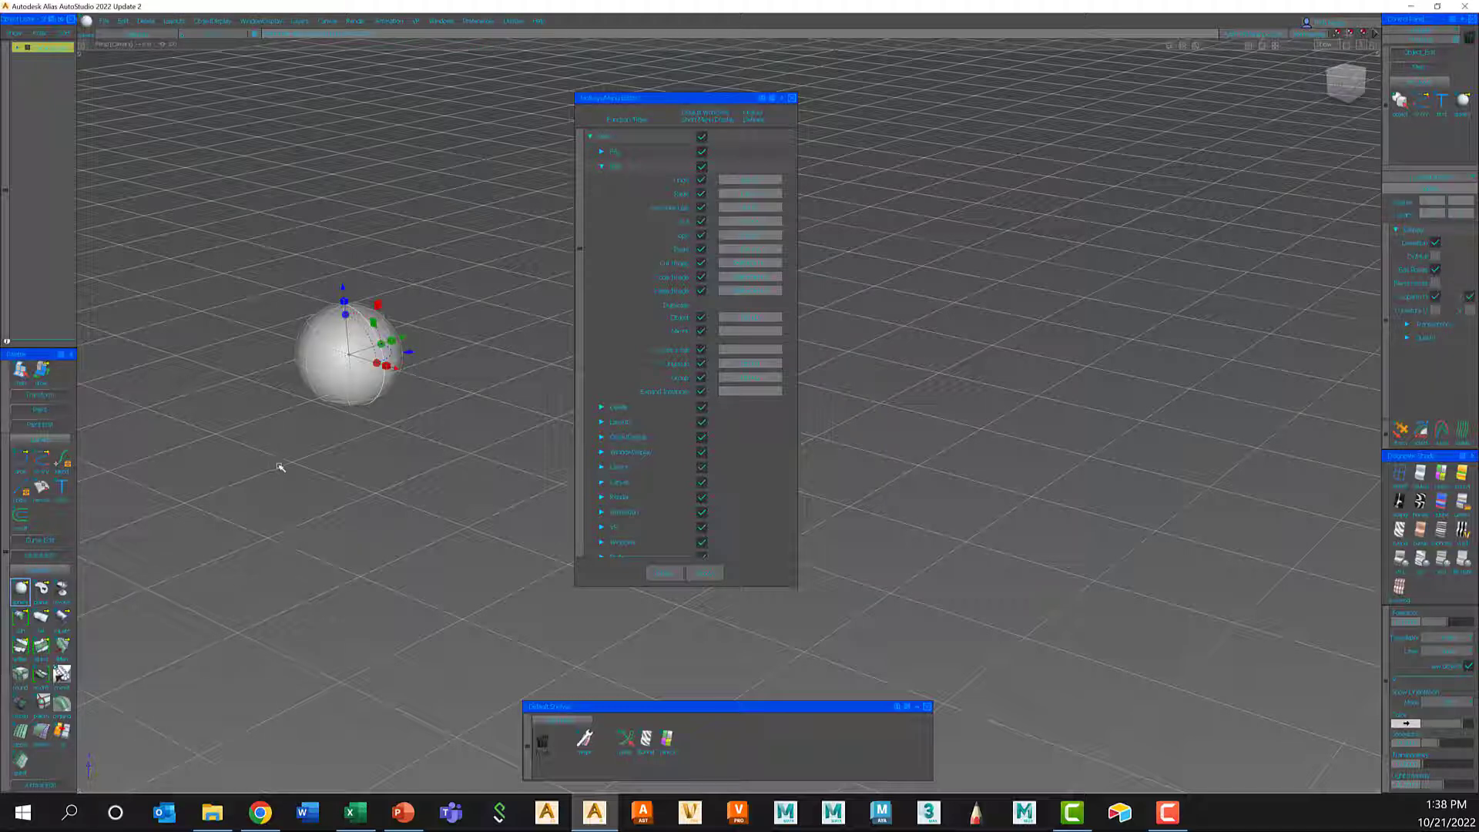
key(Escape)
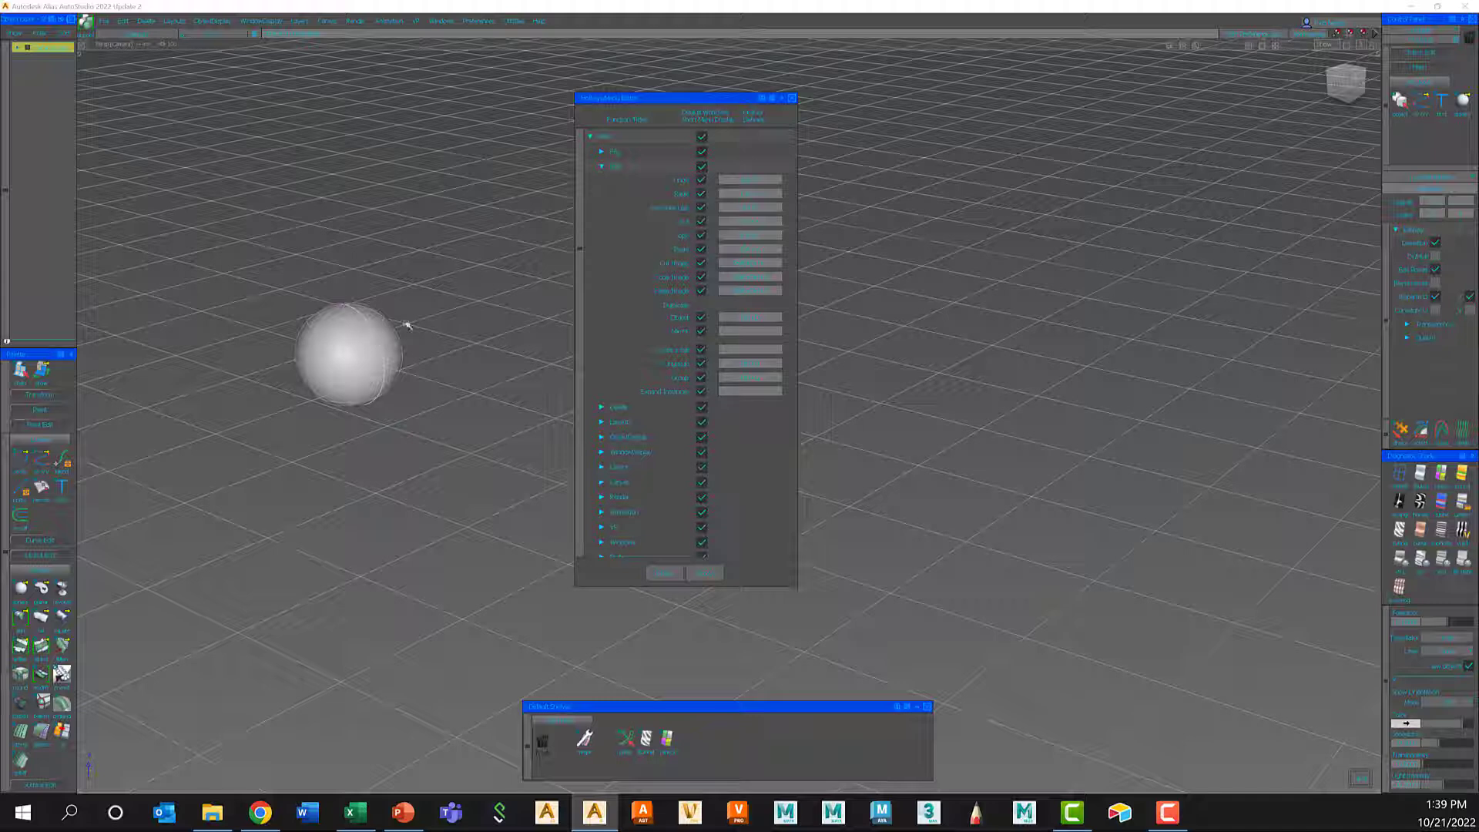
Duplicate the sphere and shade the copy with Zebra diagnostic stripes
ctrl+shift+drag(429, 545, 554, 489)
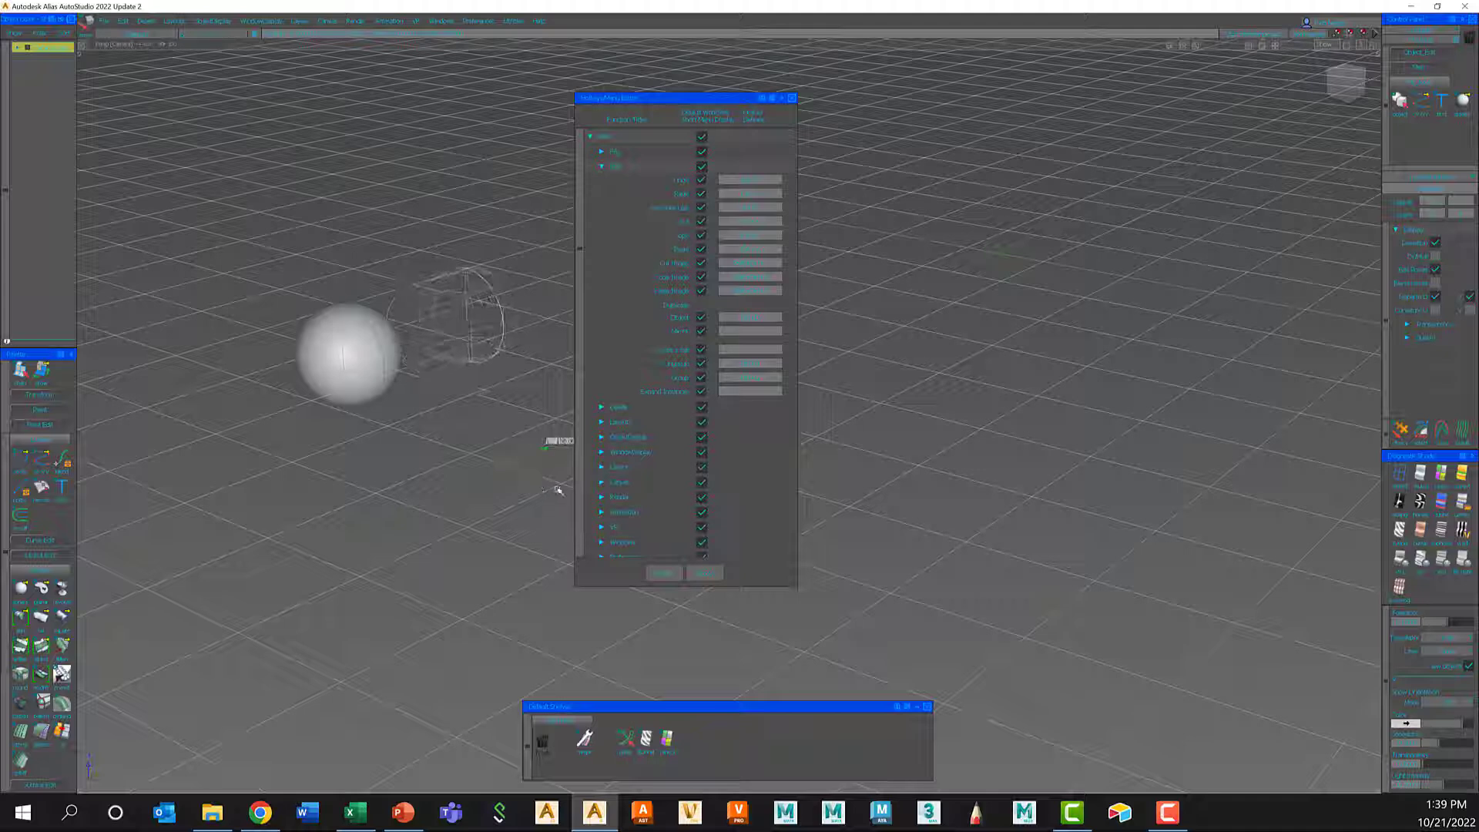
click(1421, 501)
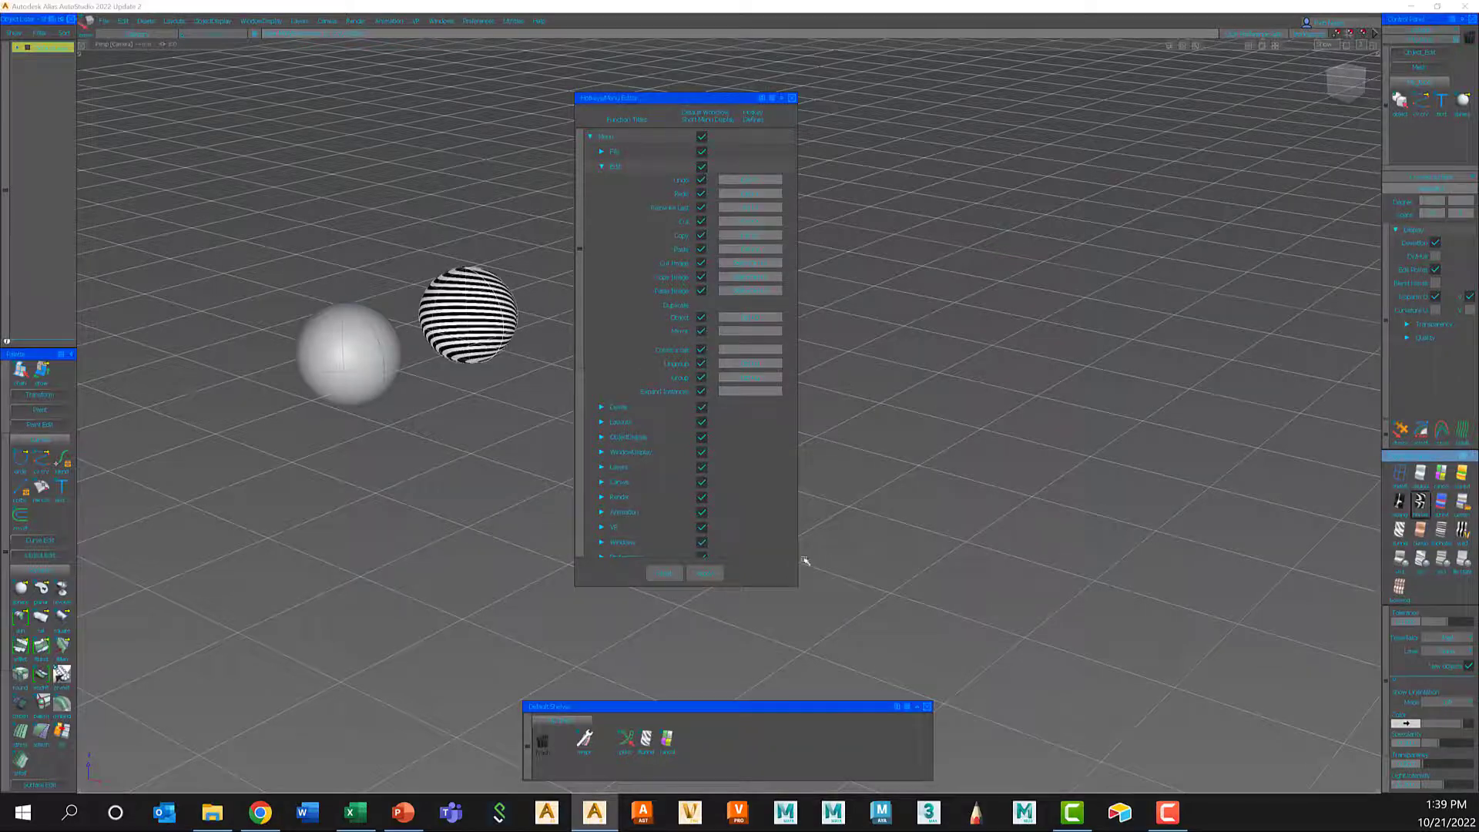
drag(1345, 81, 615, 399)
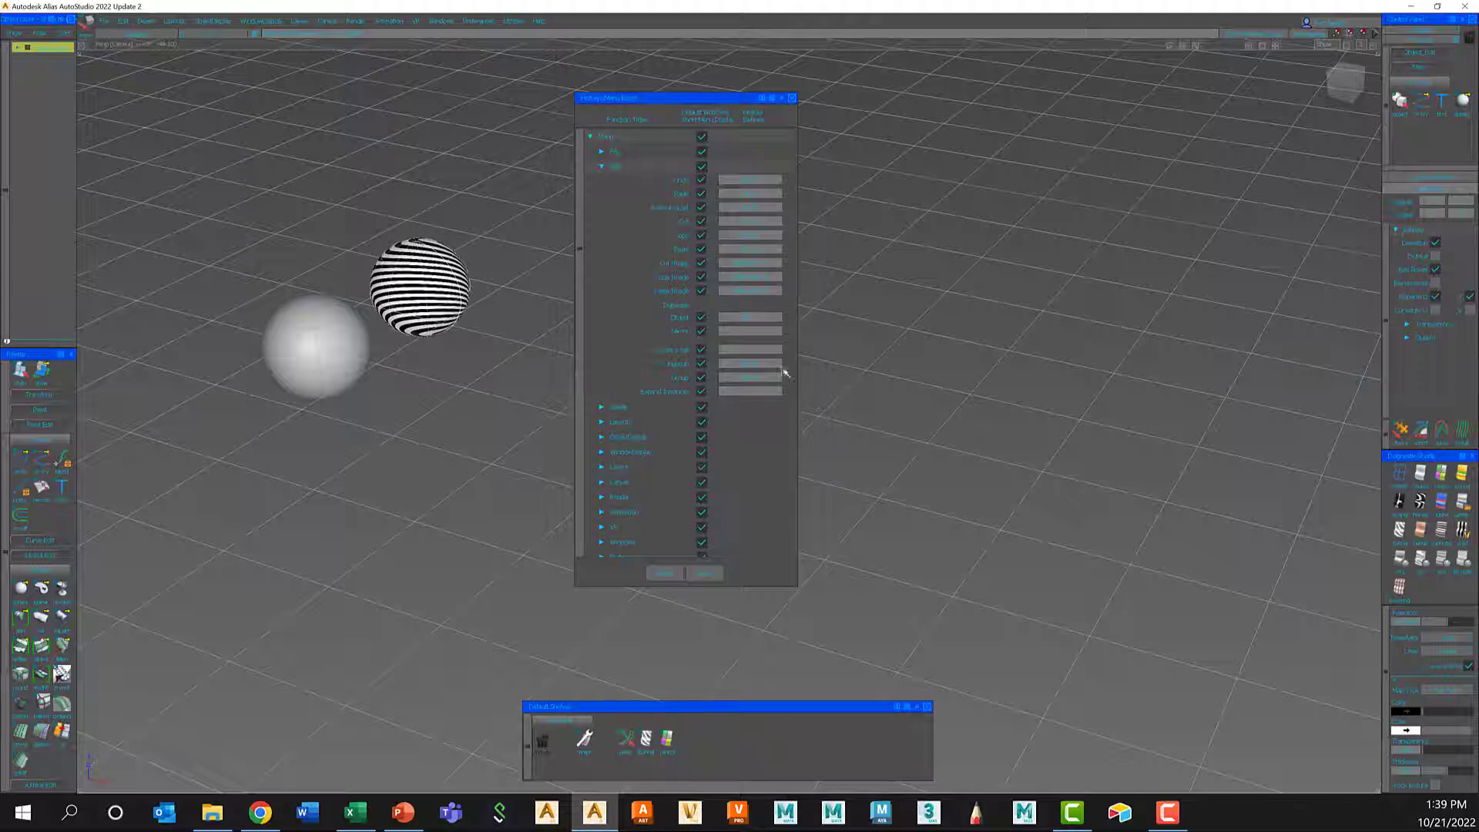
Map Ctrl+Shift+D to Delete Construction History, confirming replacement of its previous mapping
click(603, 407)
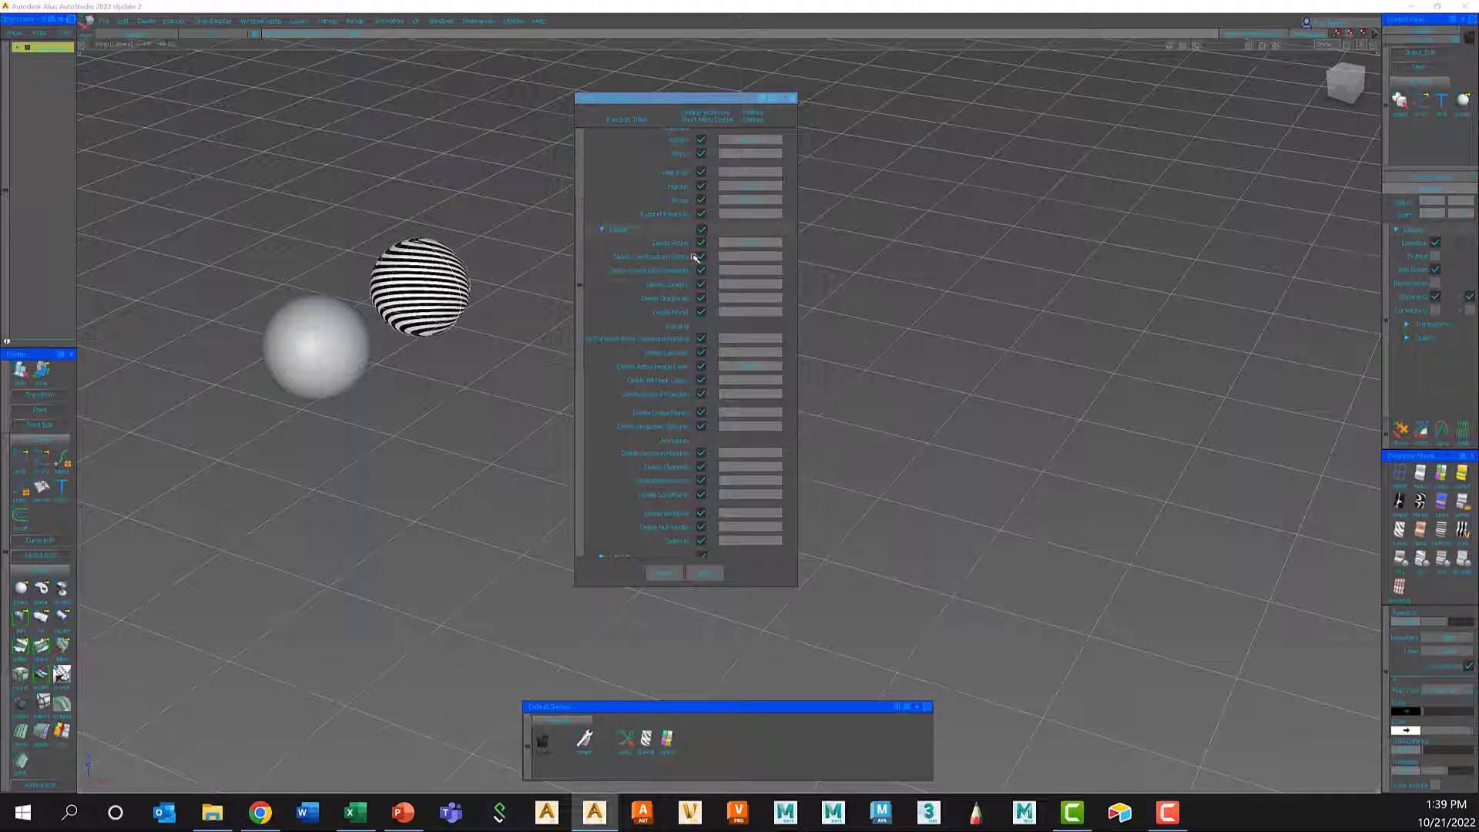
click(751, 257)
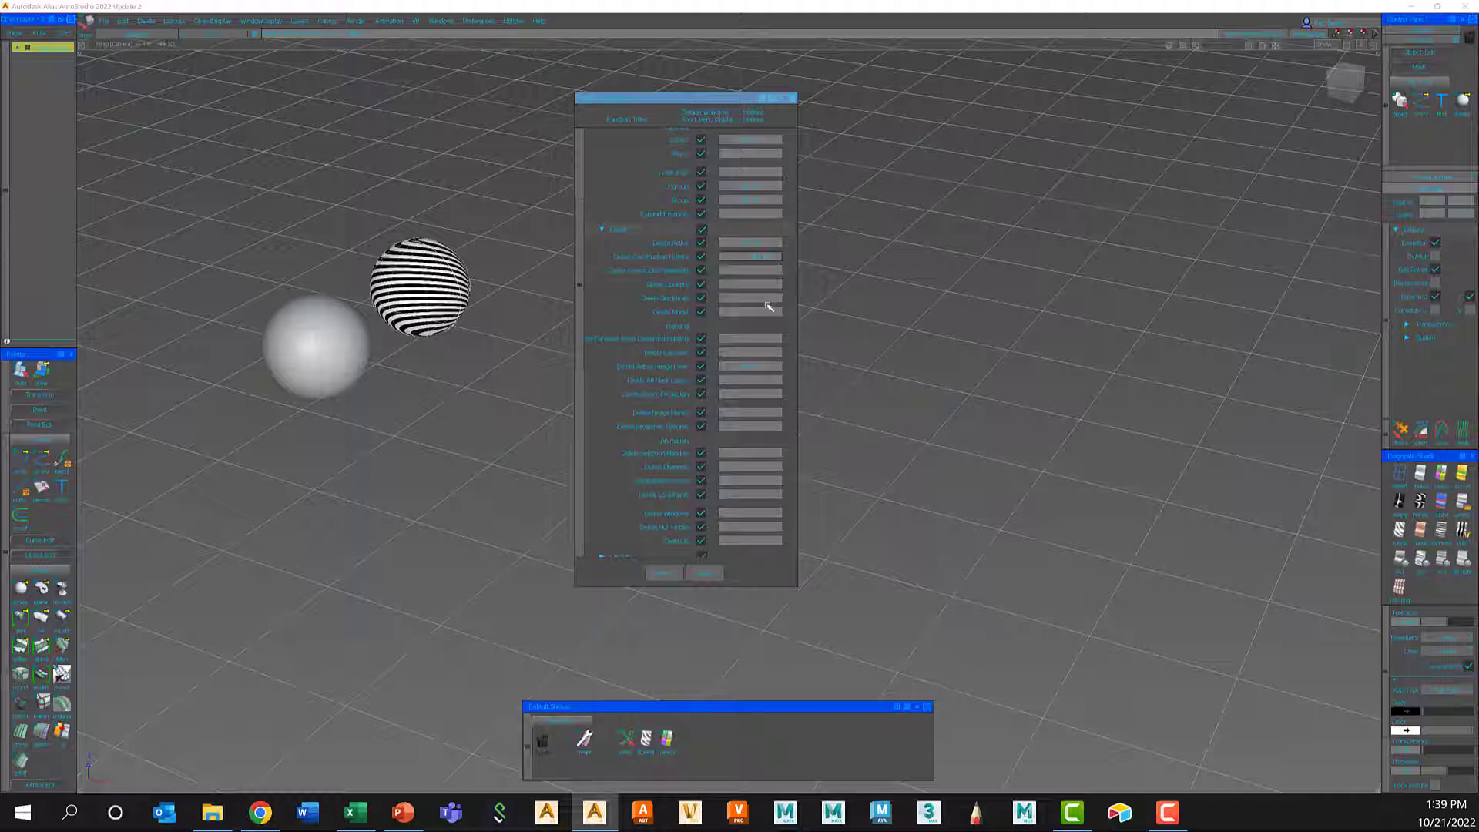
key(ctrl+shift+d)
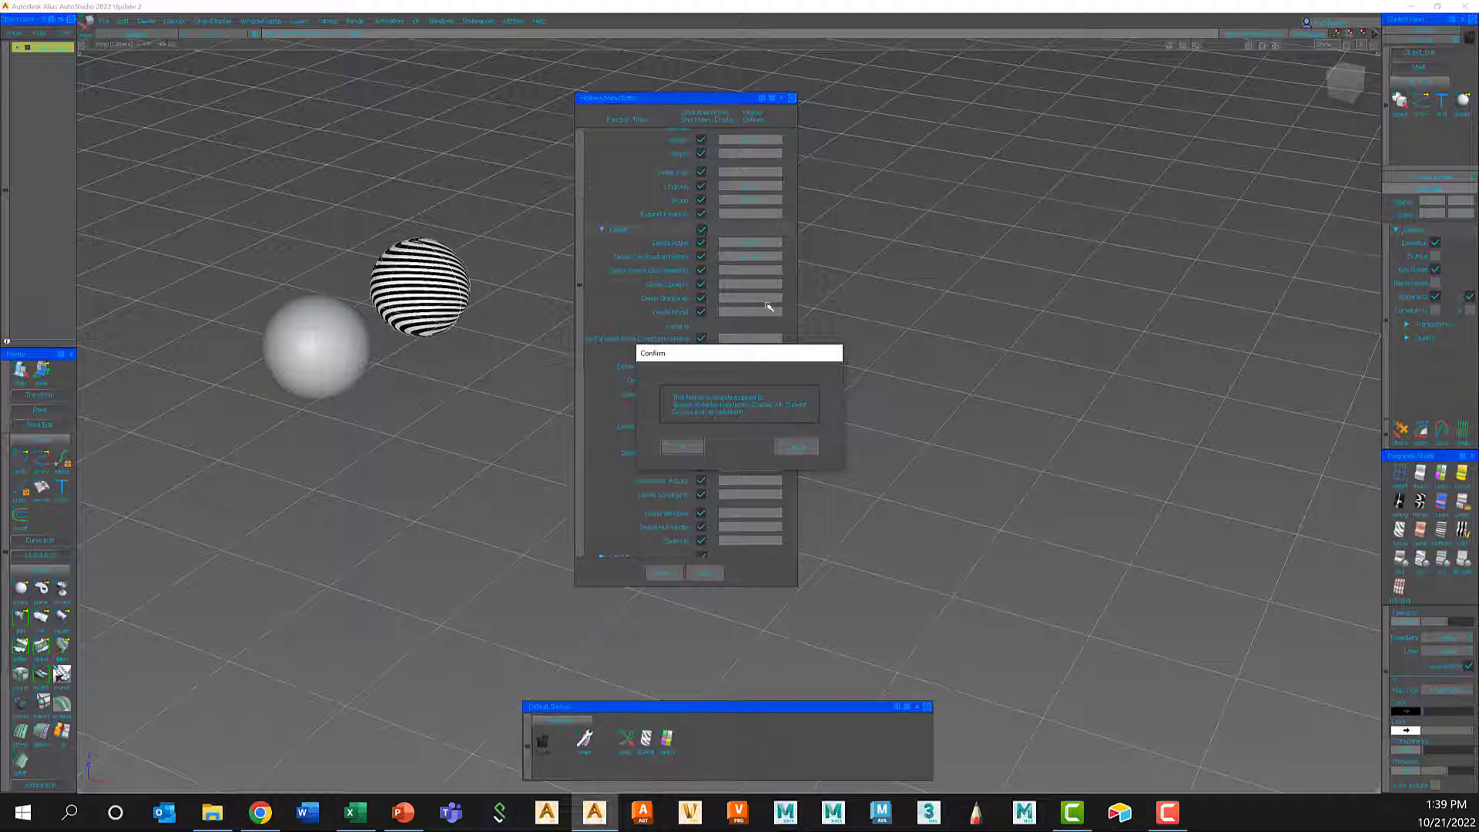
drag(724, 357, 590, 317)
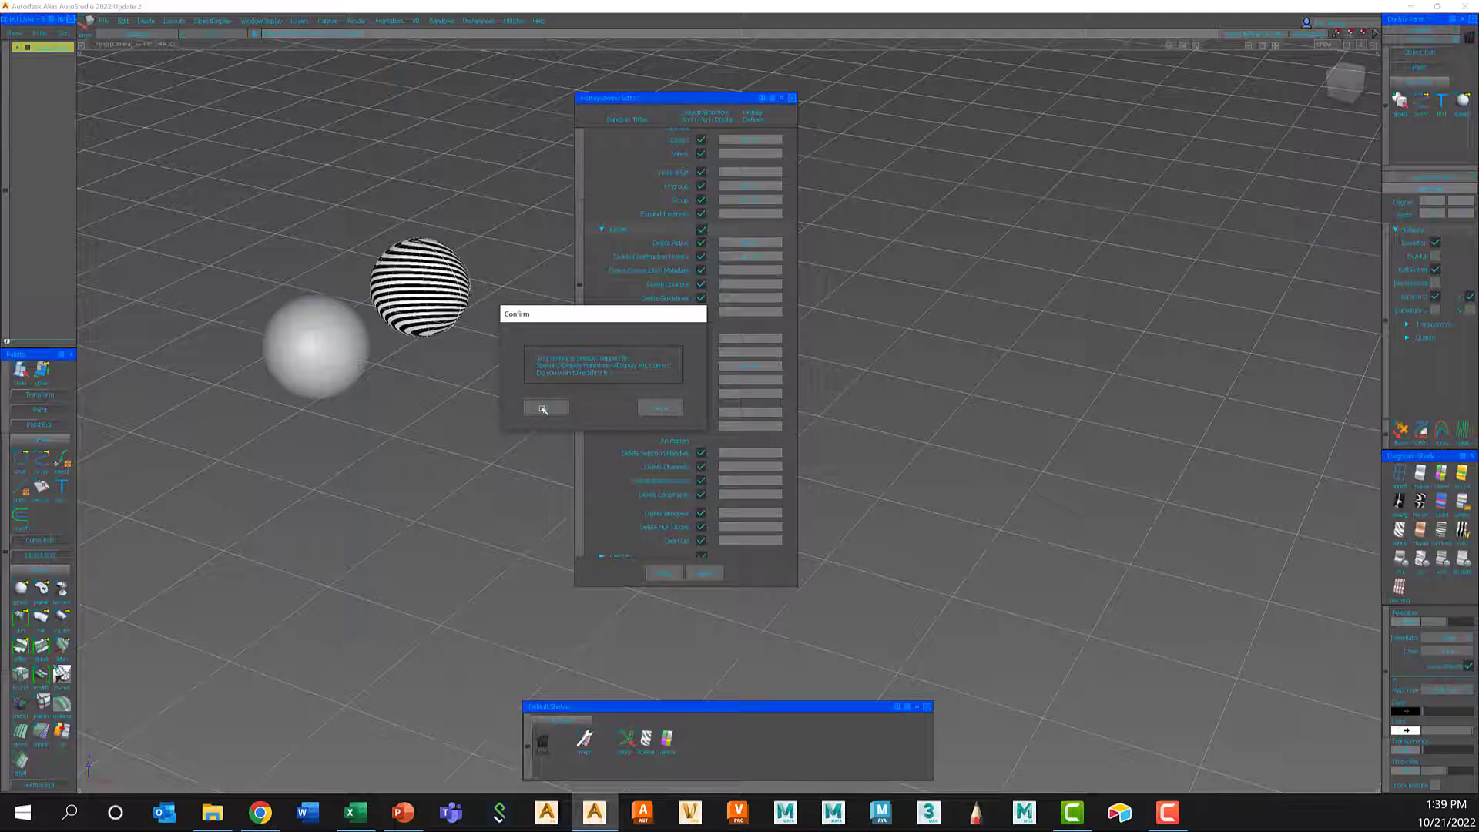
click(544, 409)
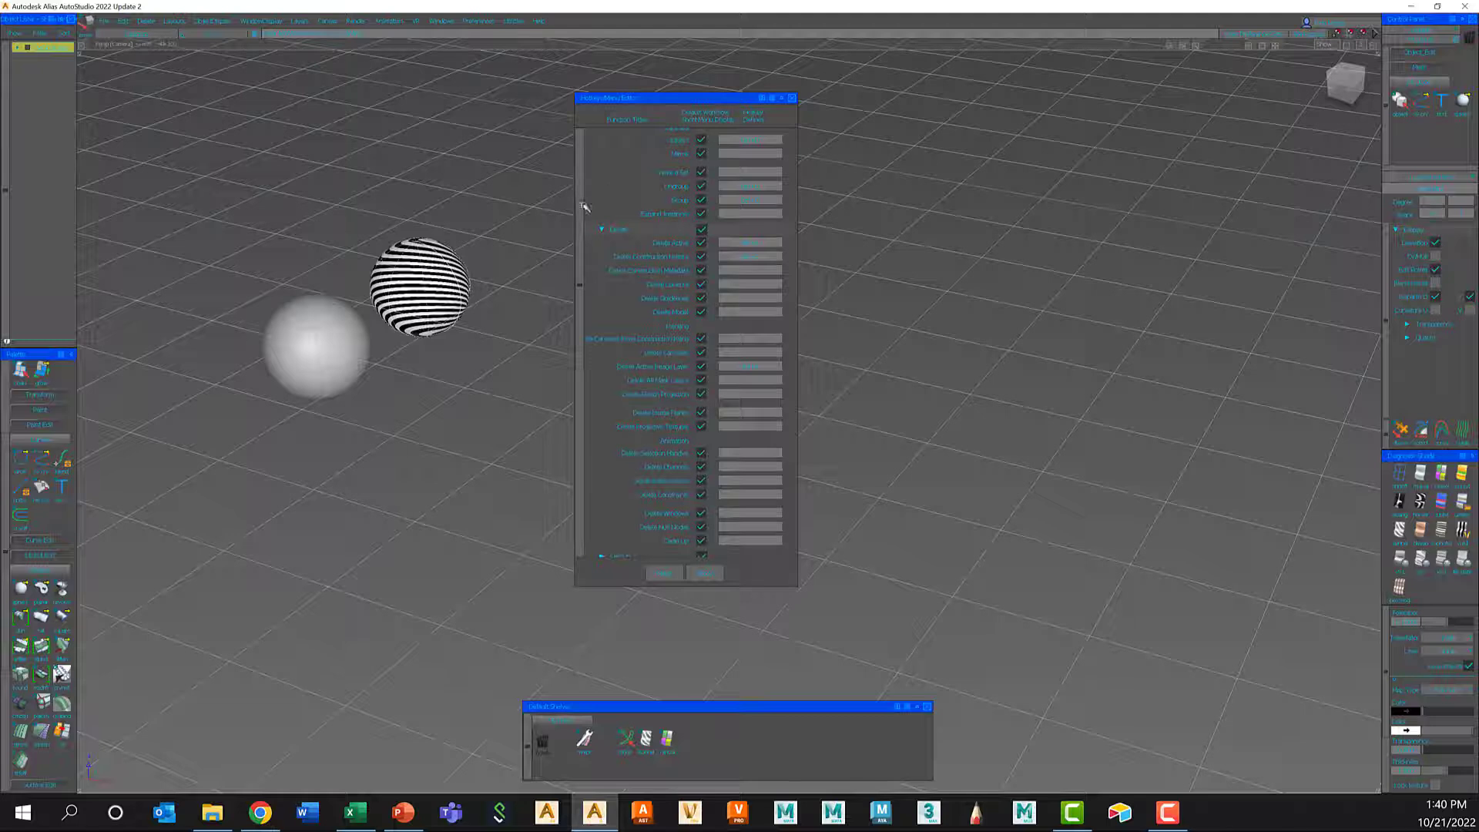
Collapse the Main and Shelf categories and expand Palette > Surface in the editor
drag(581, 274, 578, 165)
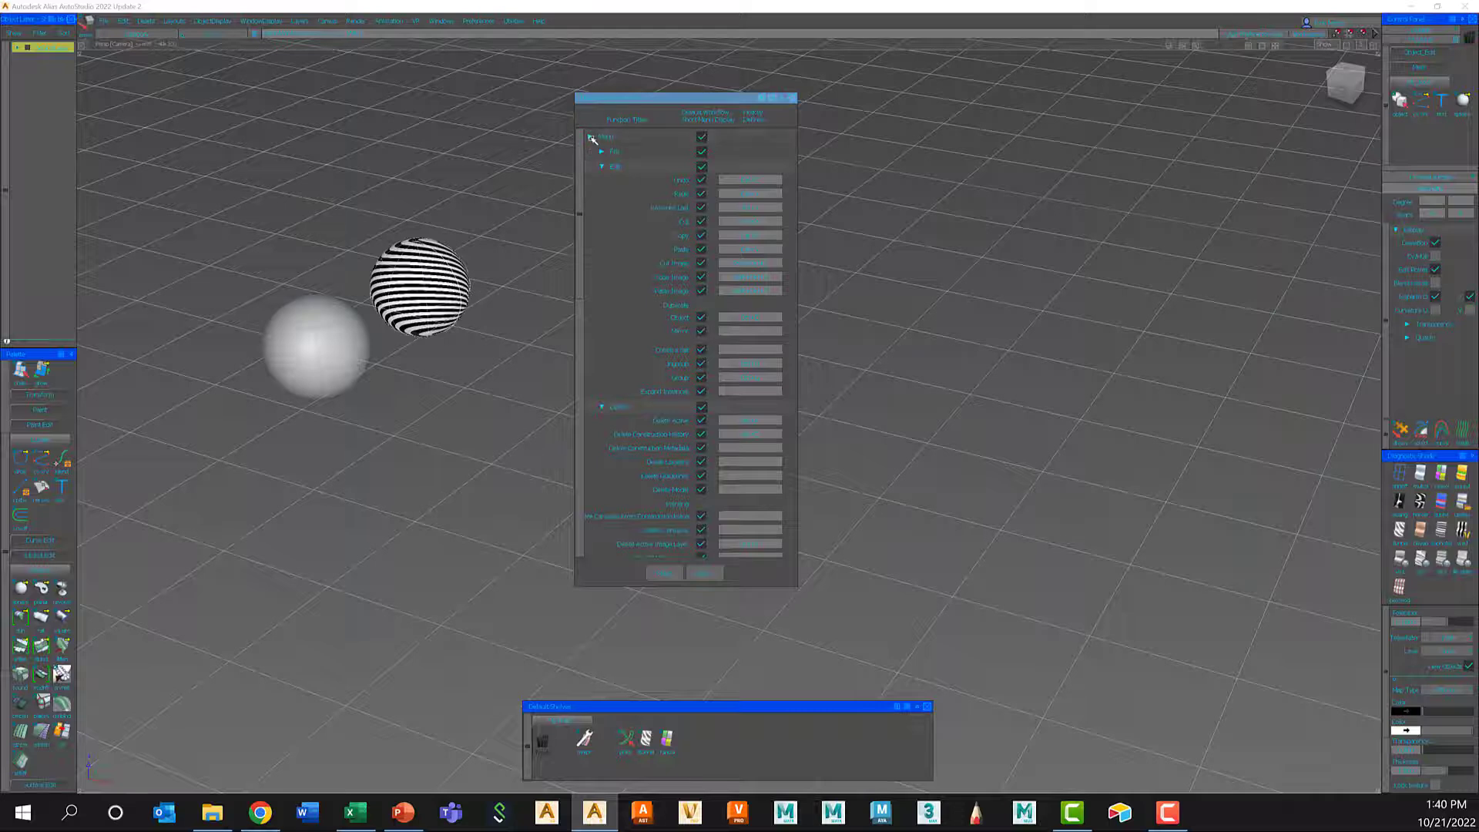
click(591, 137)
click(590, 151)
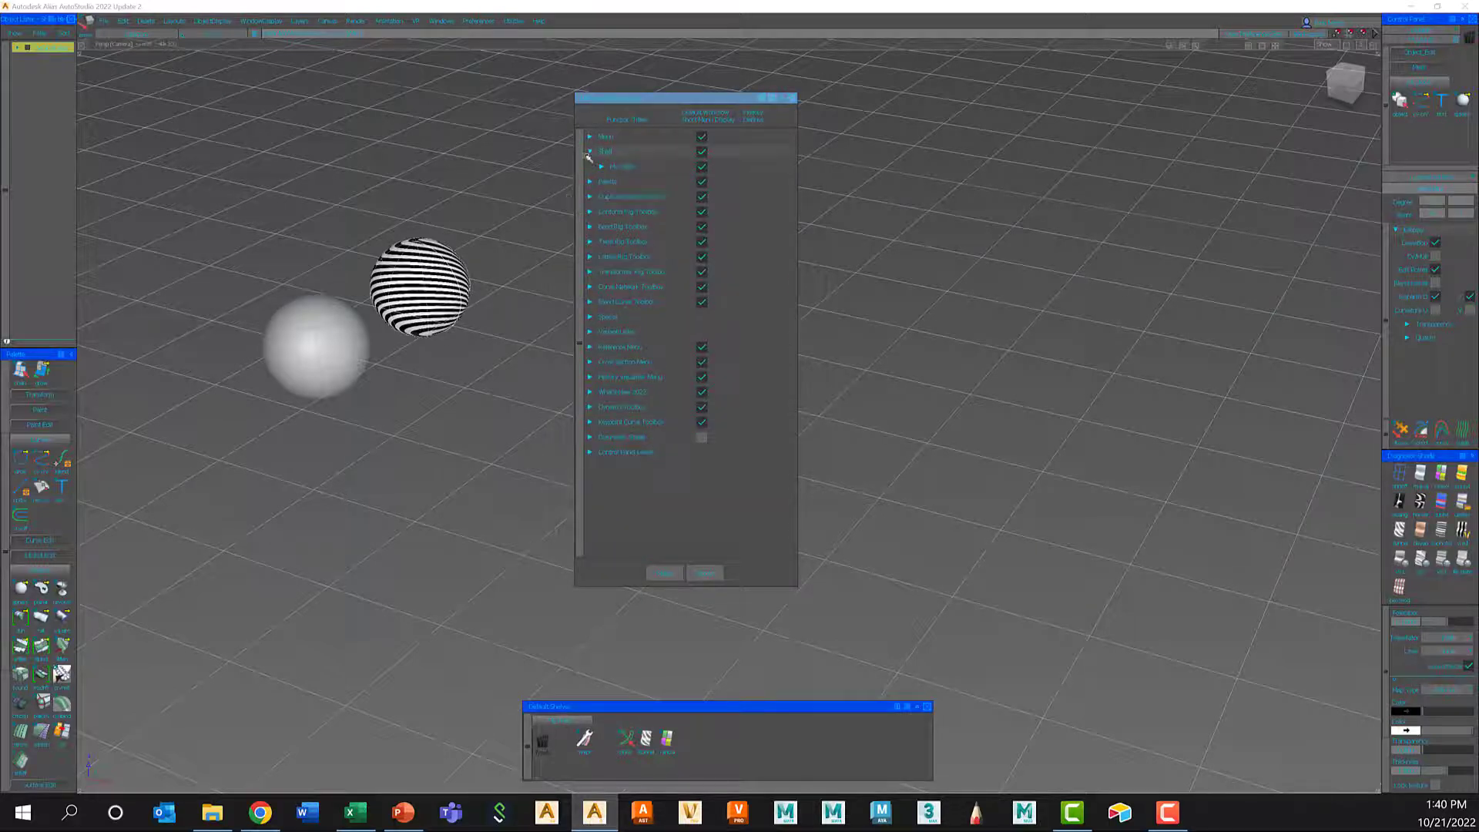
click(590, 151)
click(591, 166)
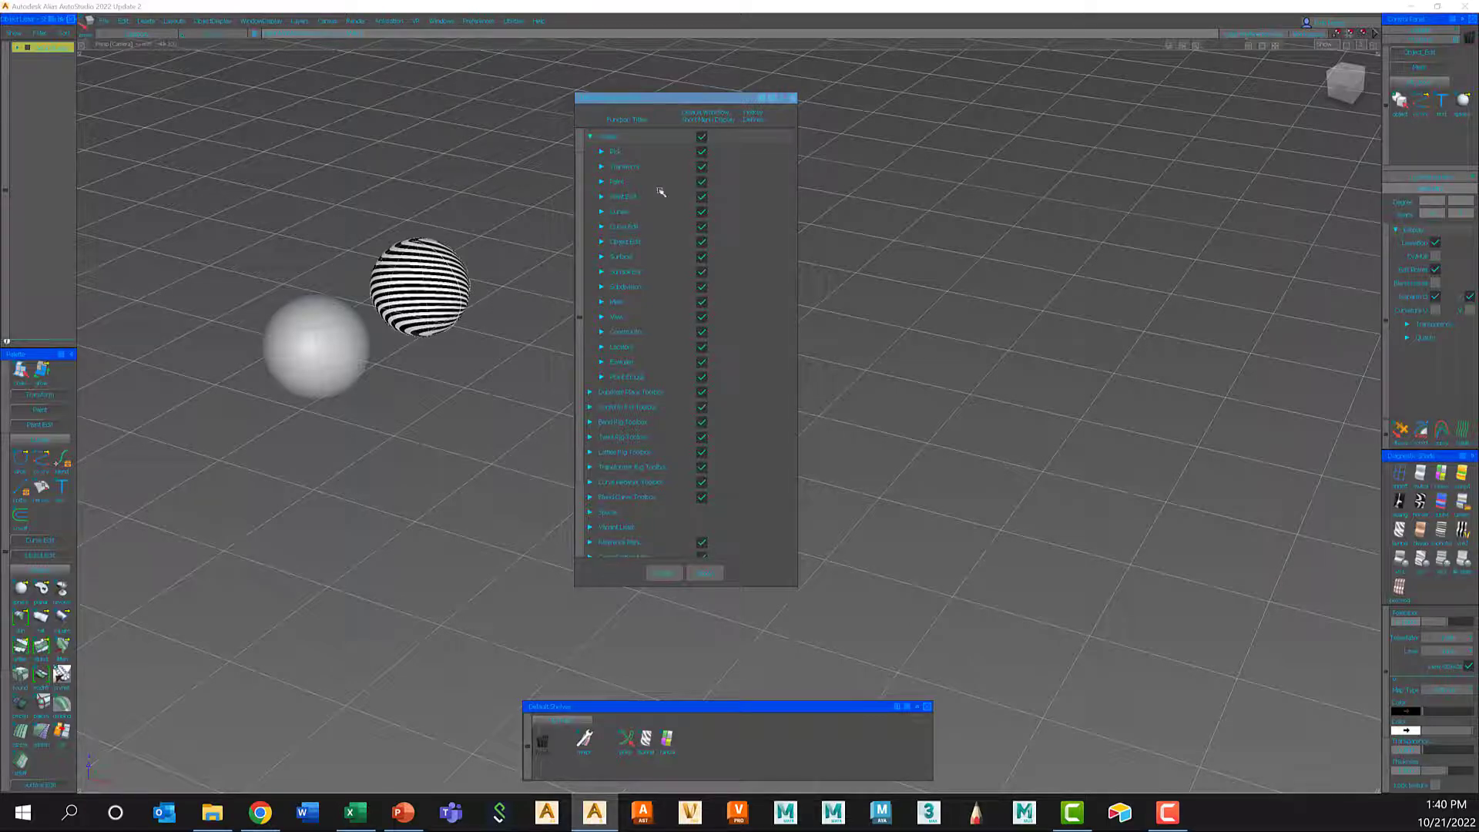
click(602, 257)
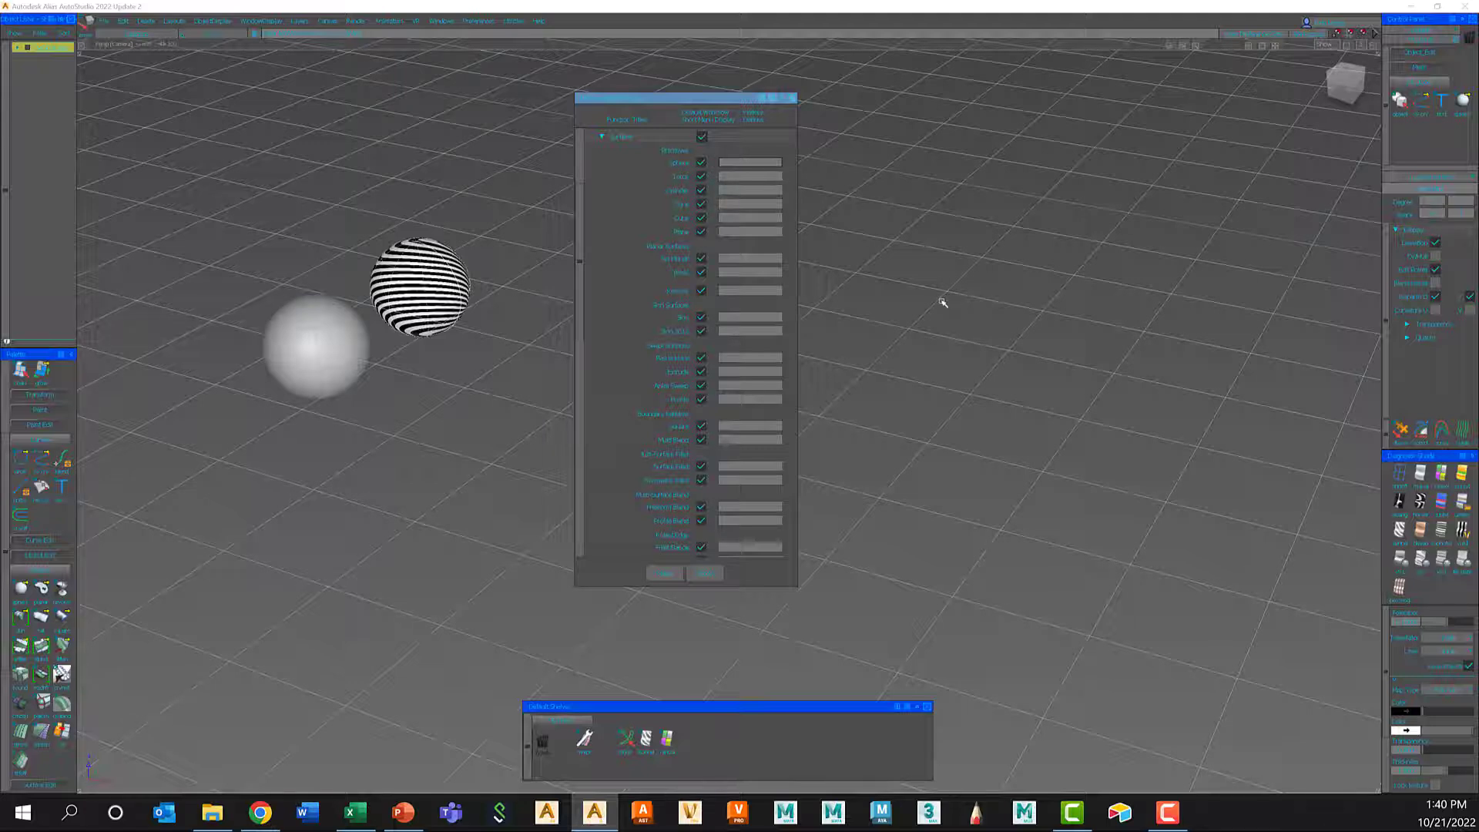
Assign Enter as a surface primitive's hotkey, accept the override, and move the editor right
key(Return)
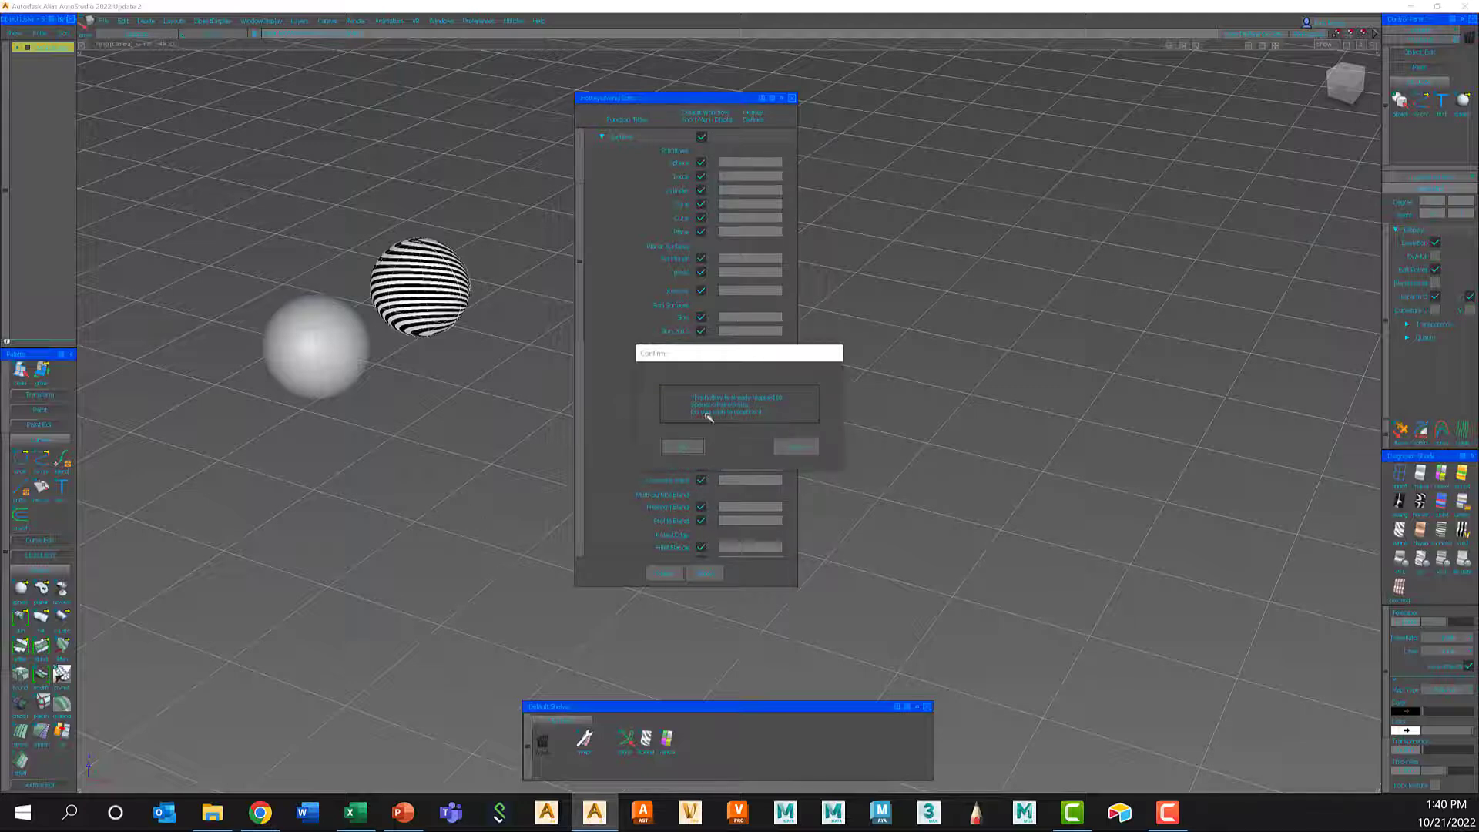
click(683, 450)
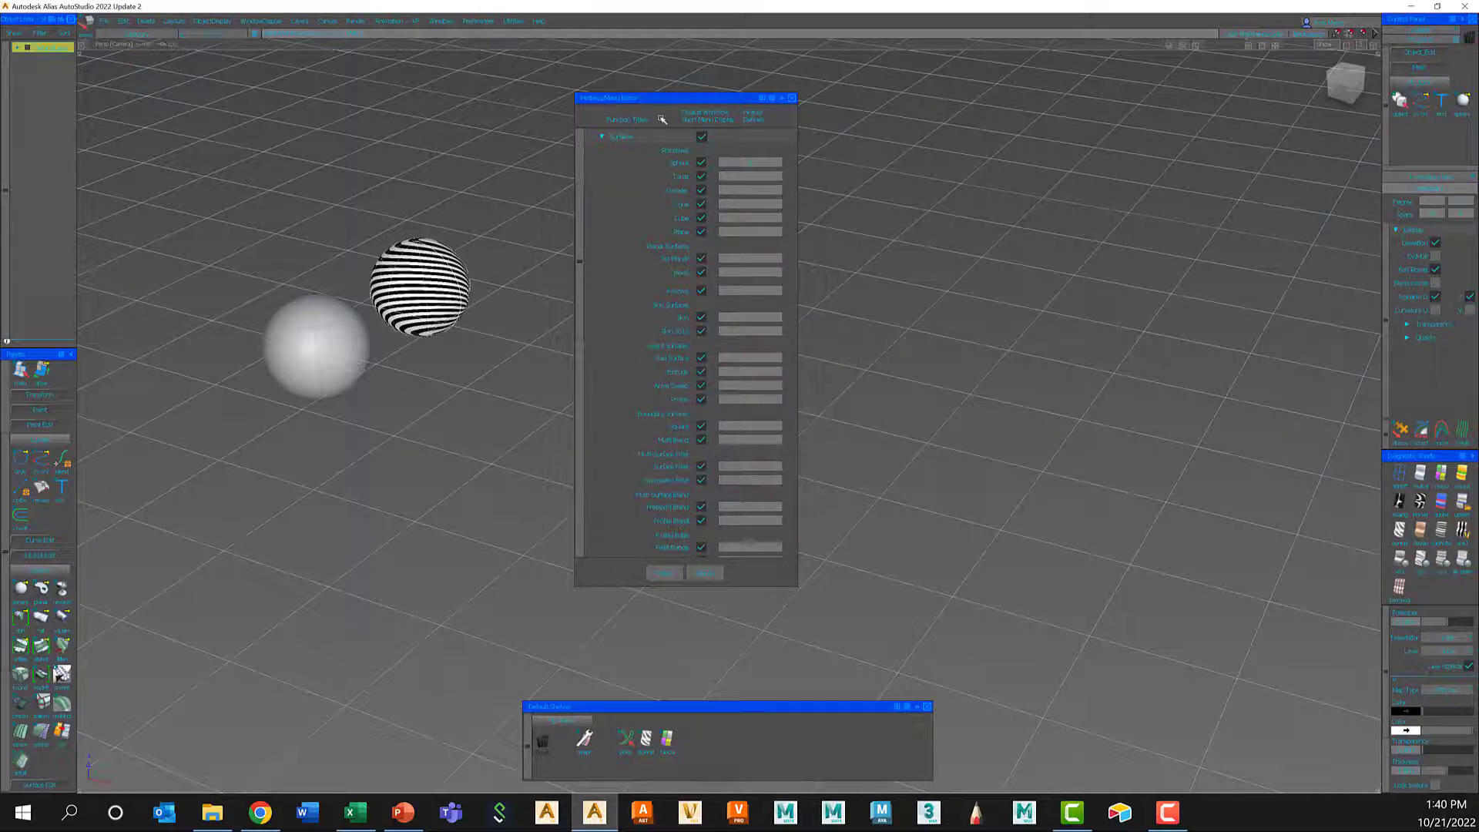
drag(672, 101, 1012, 123)
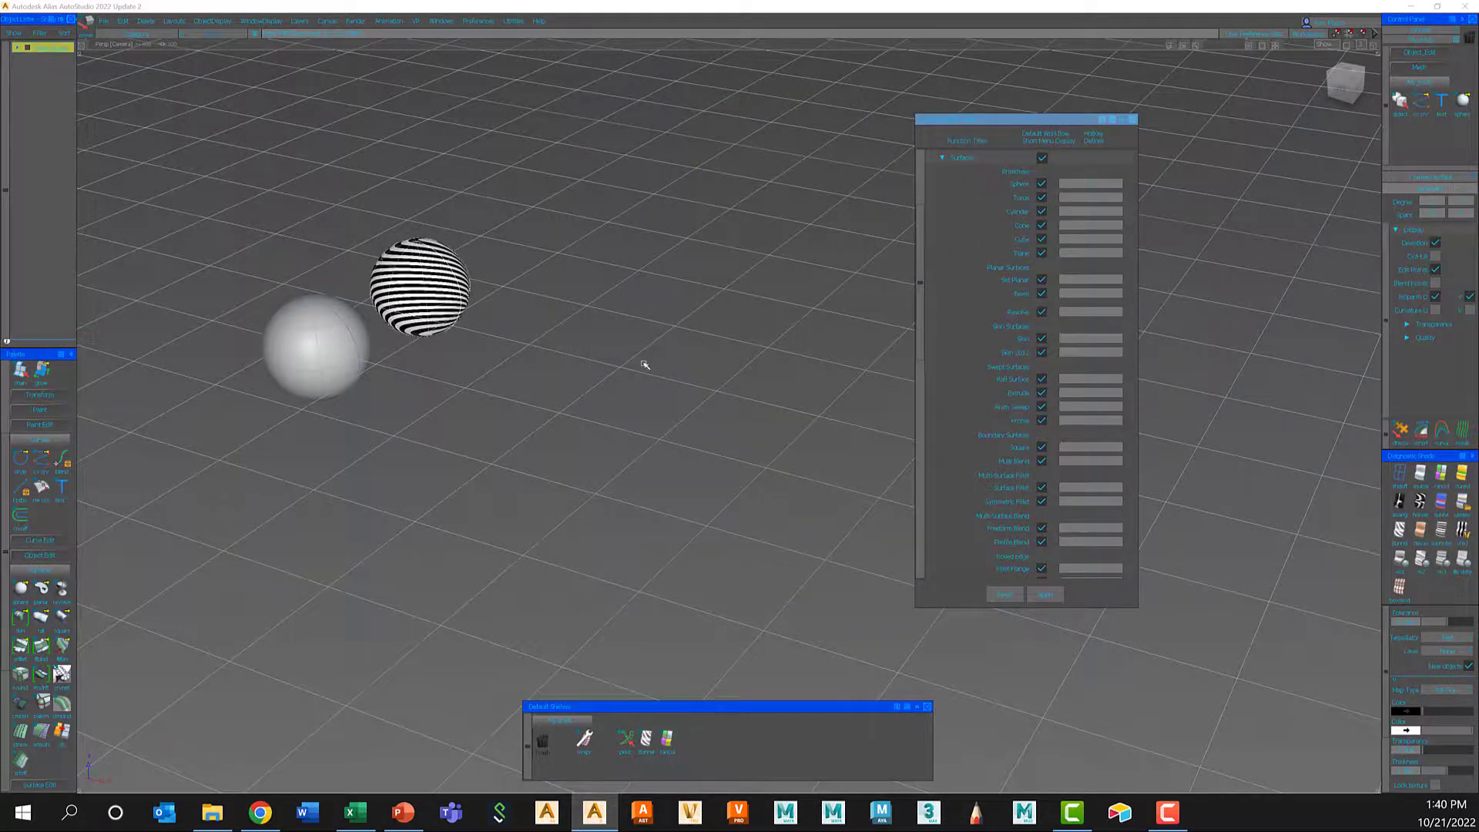
Tumble the view of the spheres and show the Preferences > Interface submenu again
alt+shift+drag(472, 368, 465, 478)
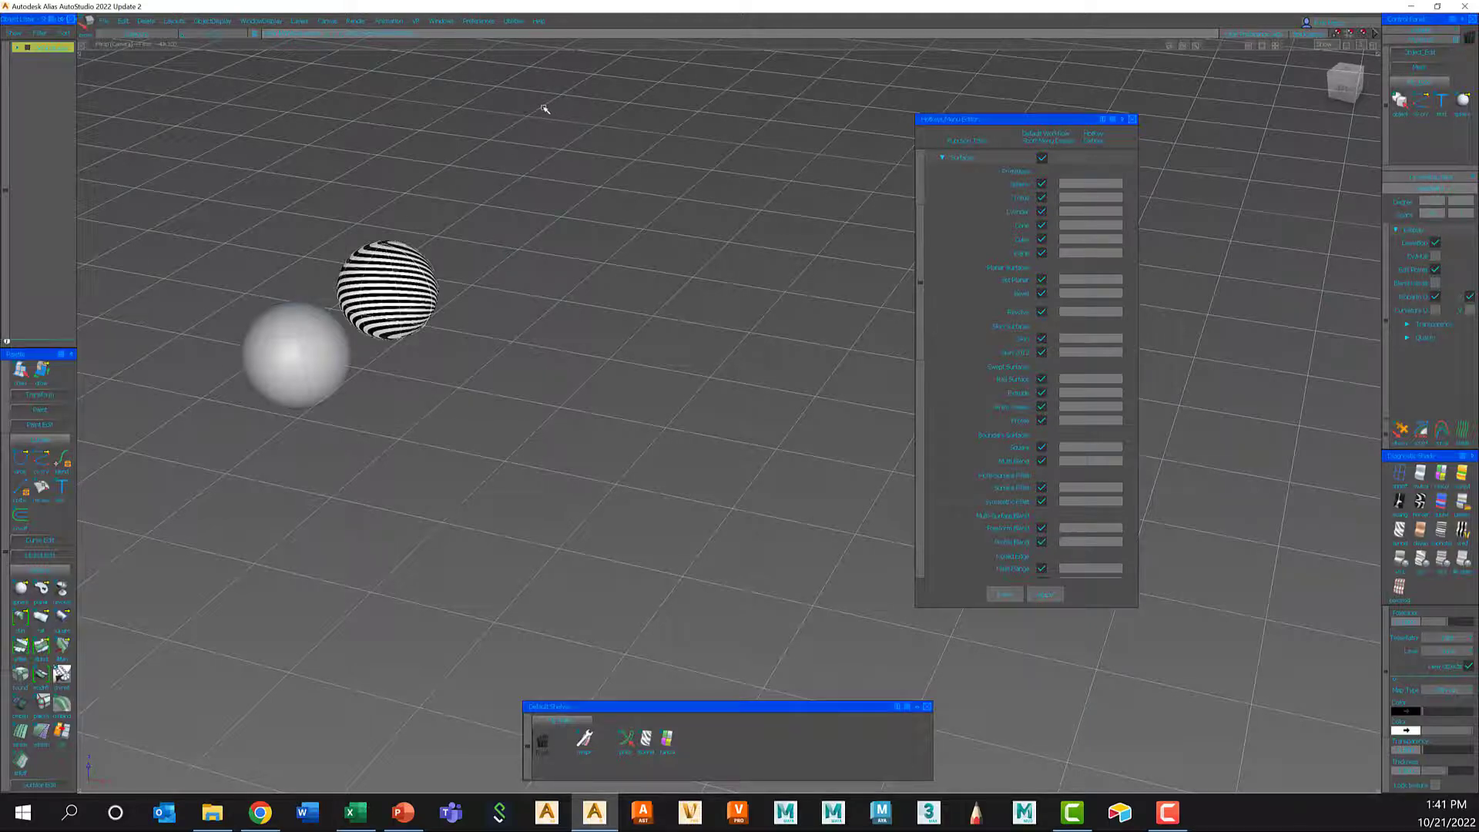
click(479, 21)
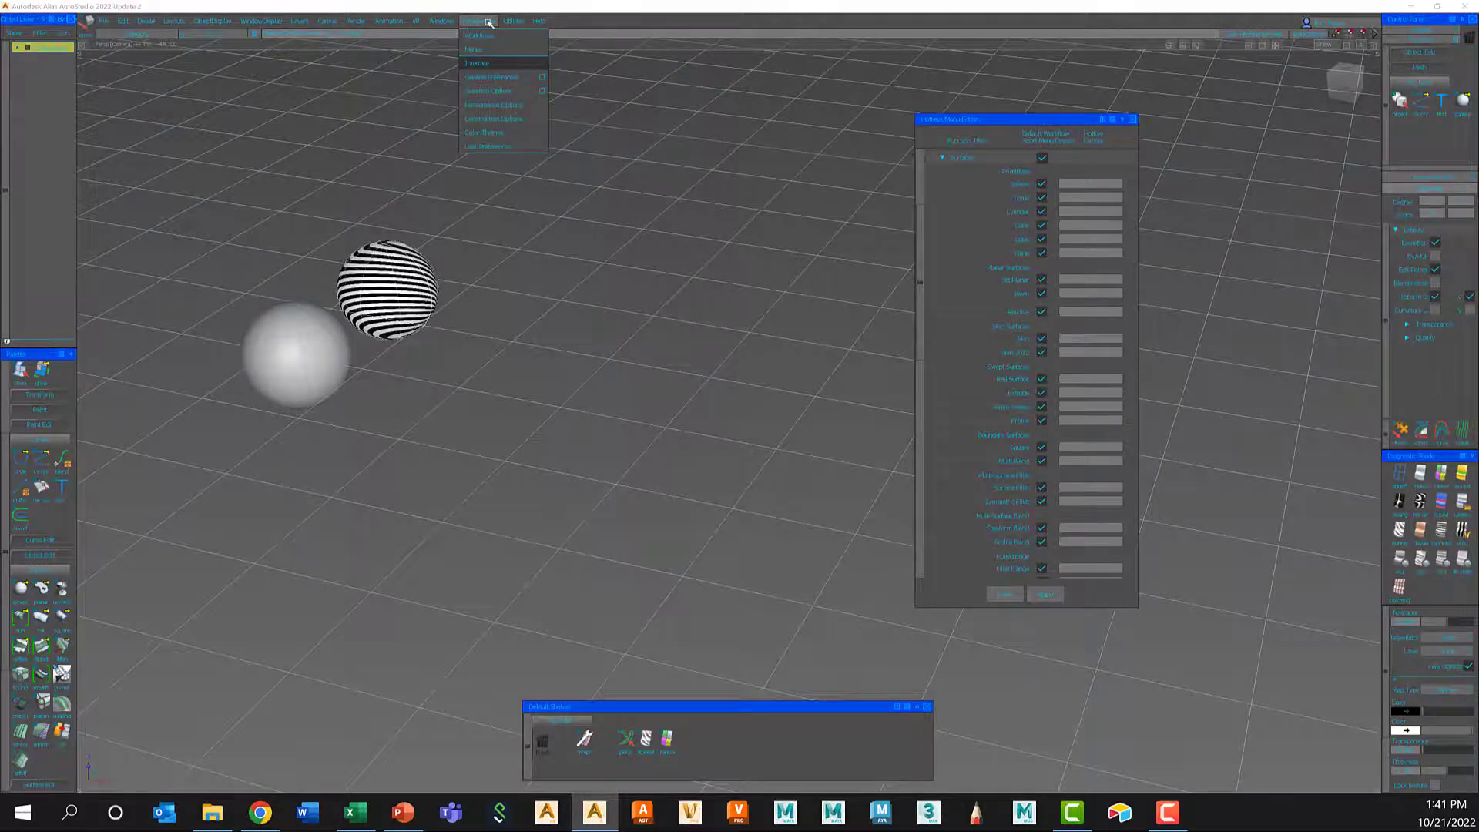
mouse_move(489, 62)
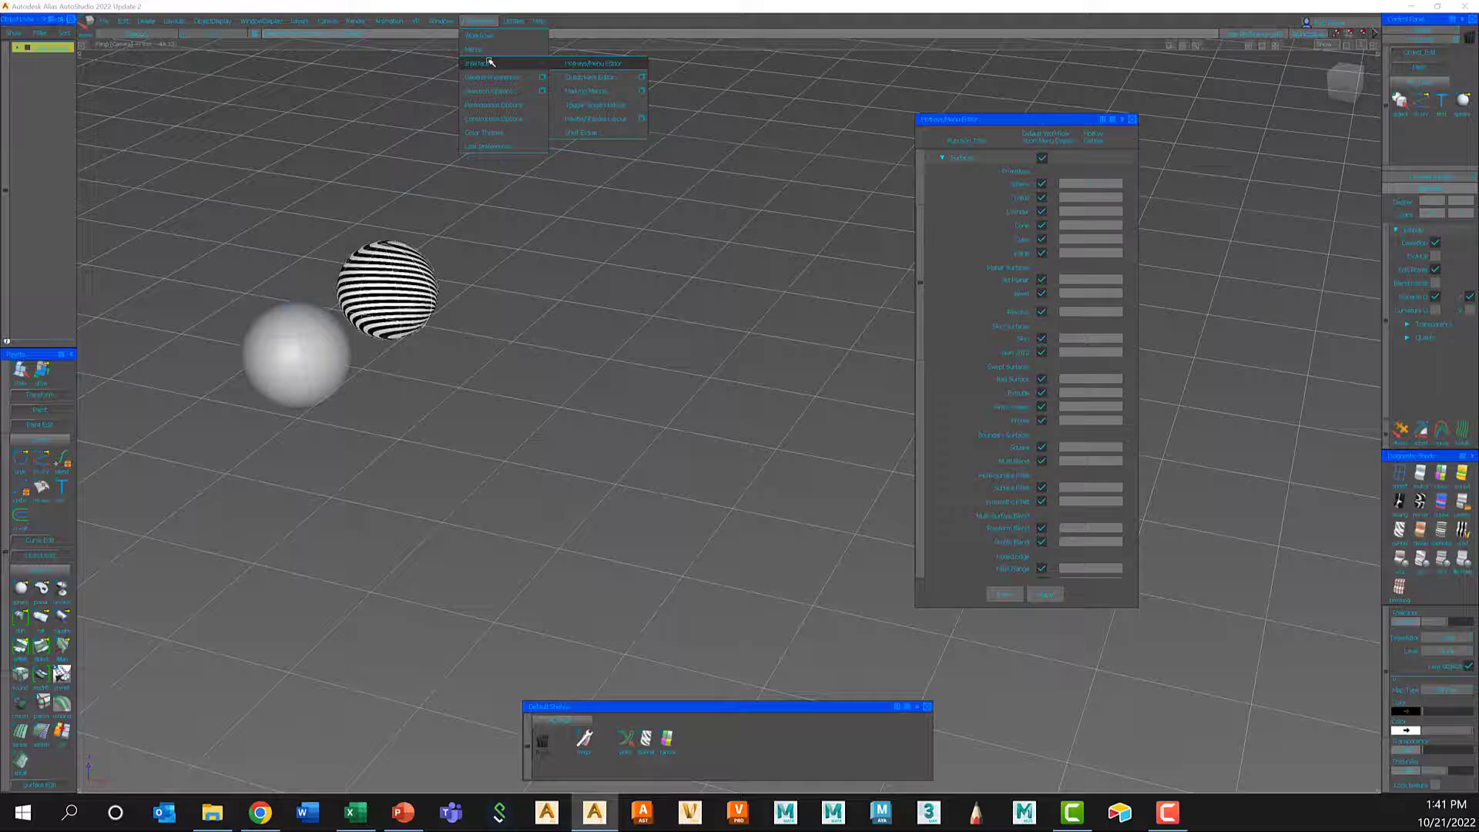
Toggle Single Hotbox, then place six spheres across the grid using the S hotkey
click(606, 107)
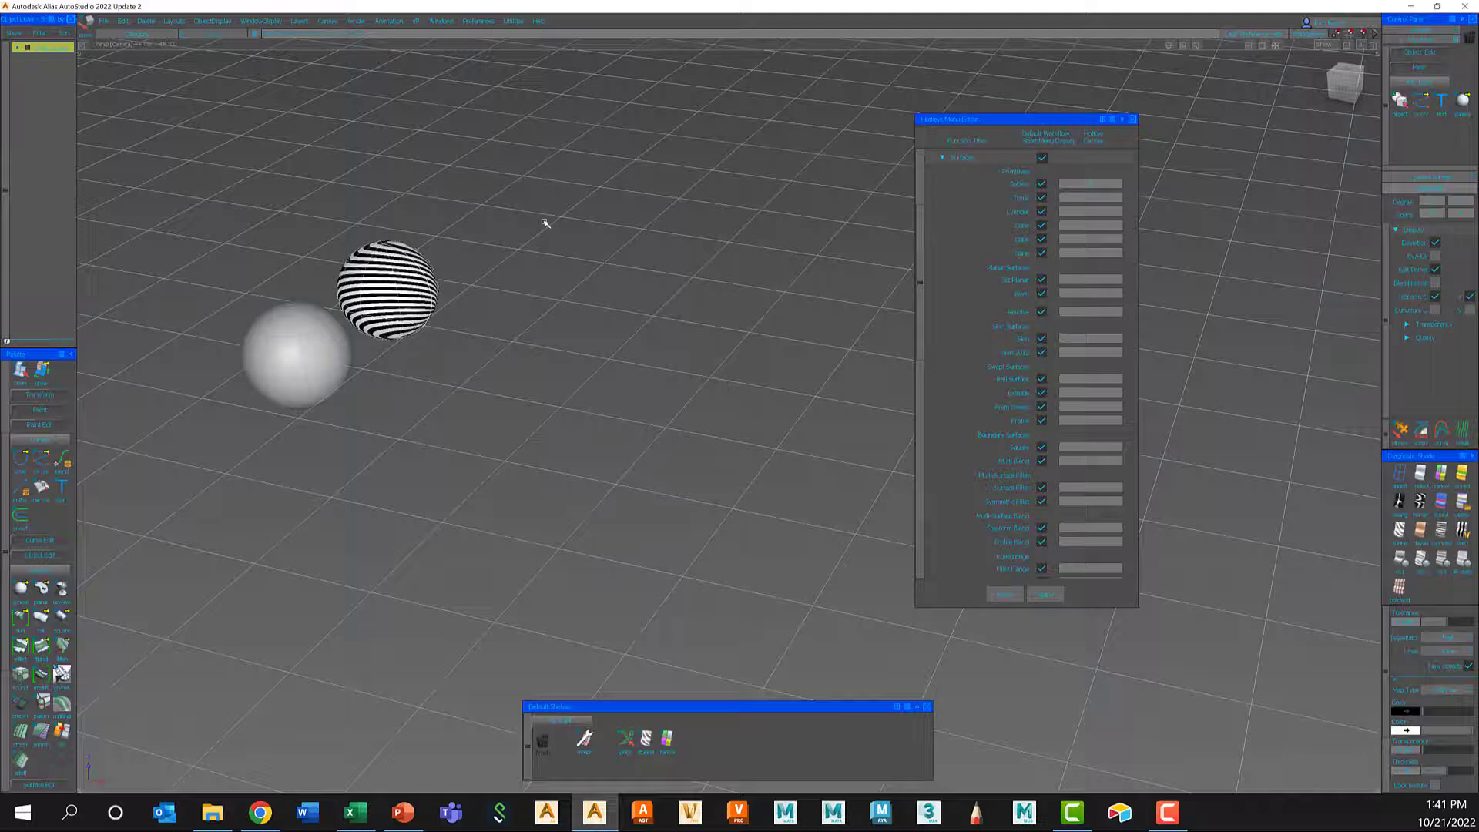
alt+shift+drag(548, 455, 545, 478)
key(s)
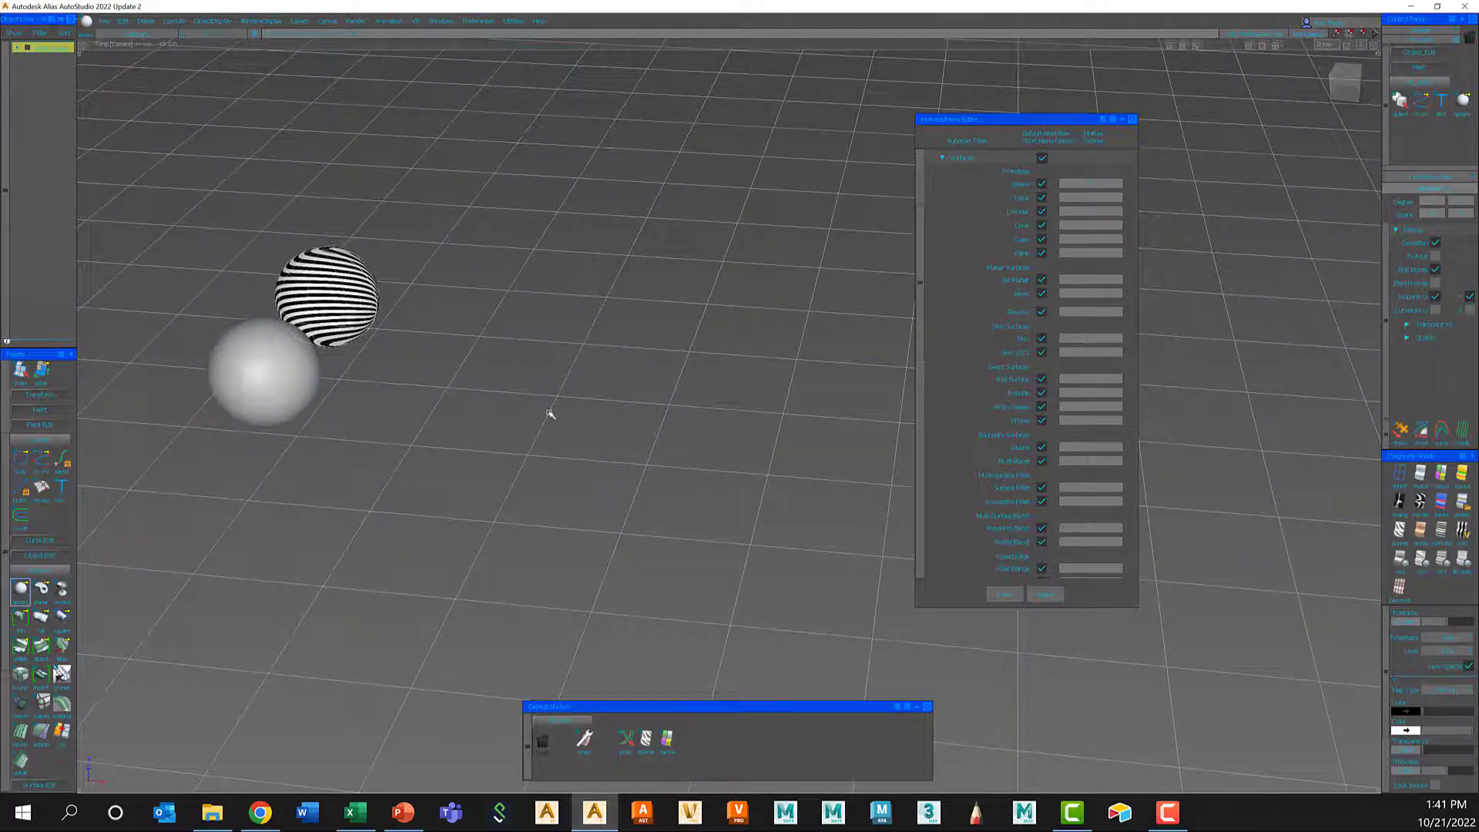
click(611, 249)
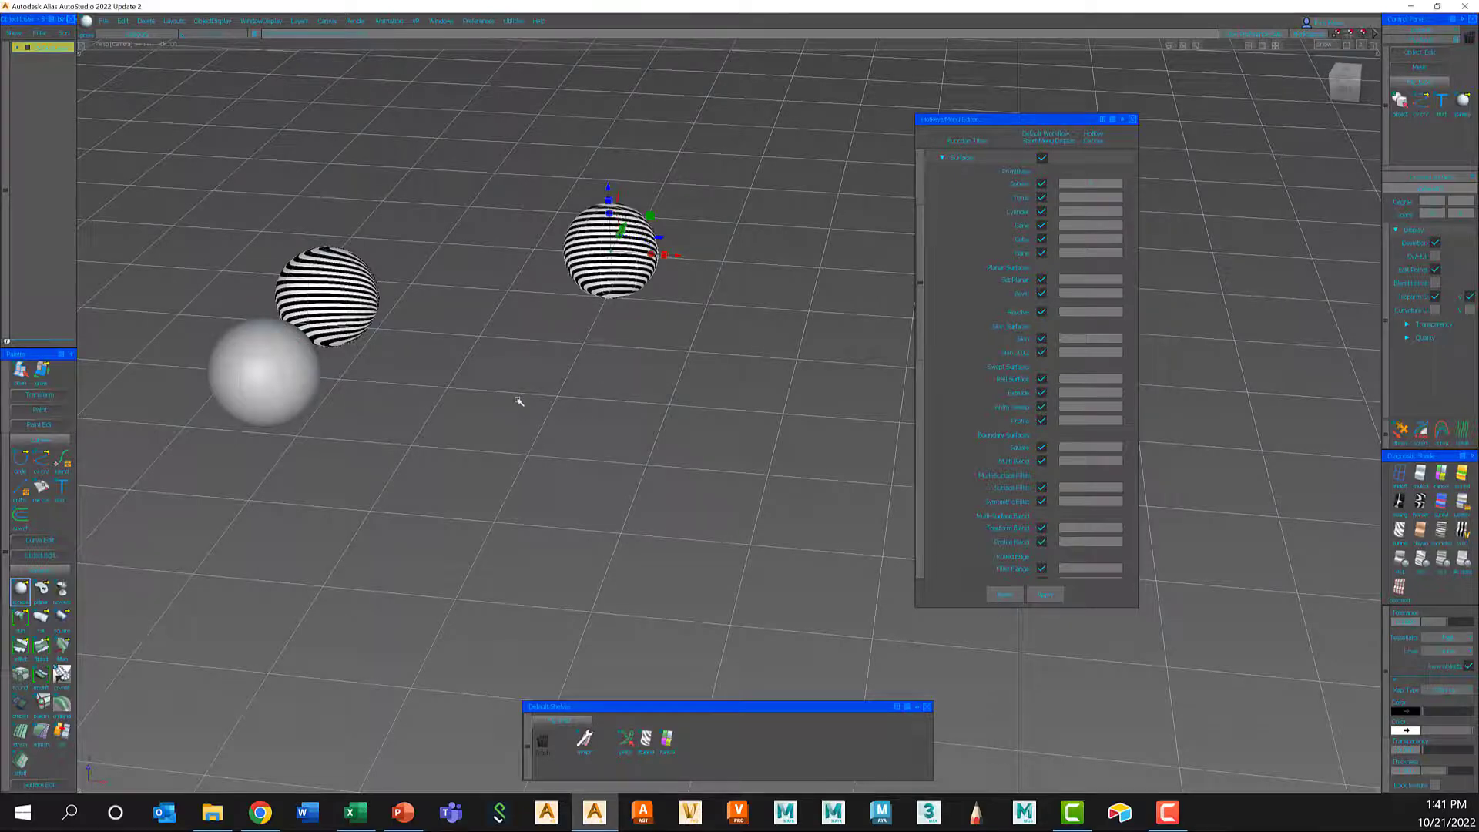
click(517, 399)
click(434, 543)
click(694, 498)
click(731, 336)
click(759, 191)
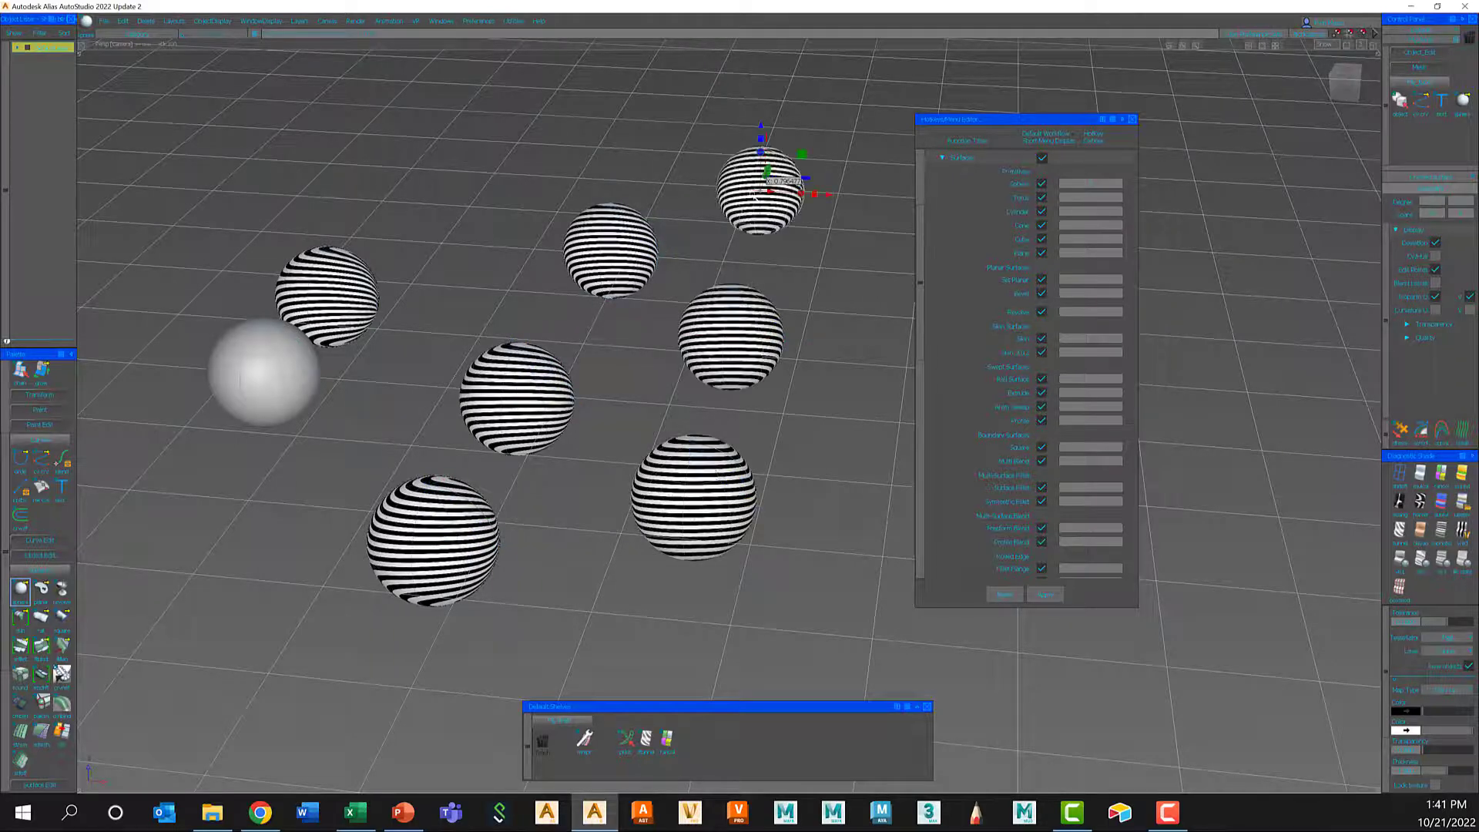